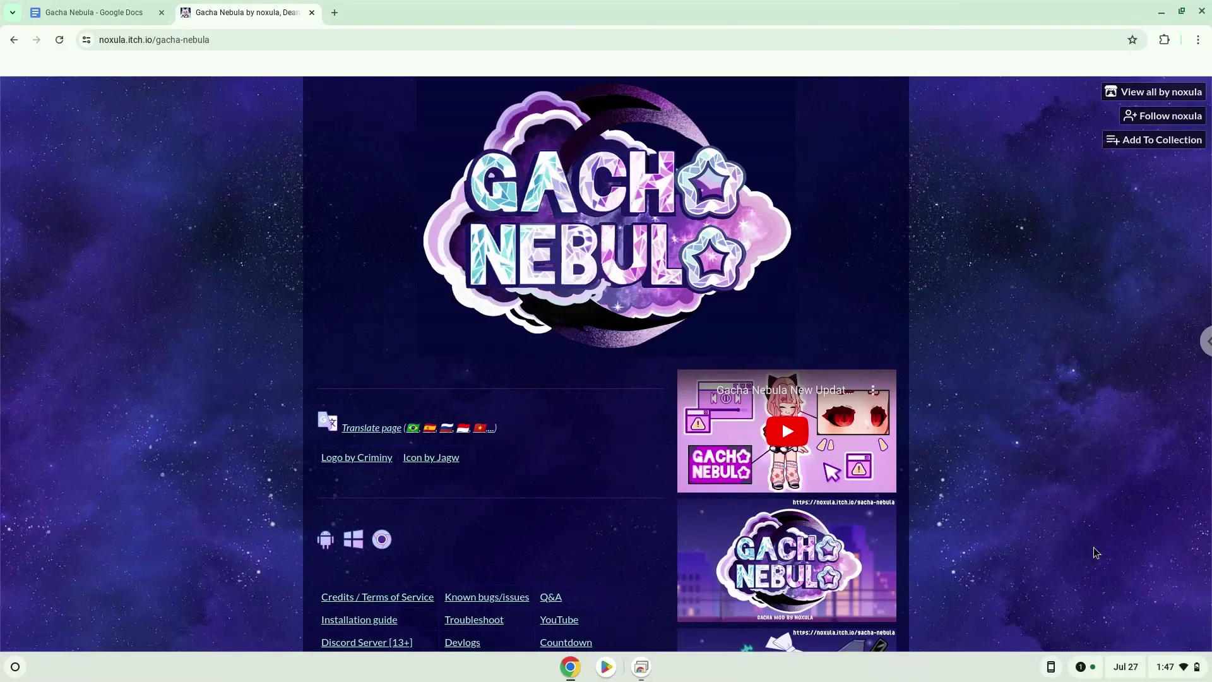
# Step: Install the Linux development environment from About ChromeOS, then close the new Linux terminal
pyautogui.click(1163, 668)
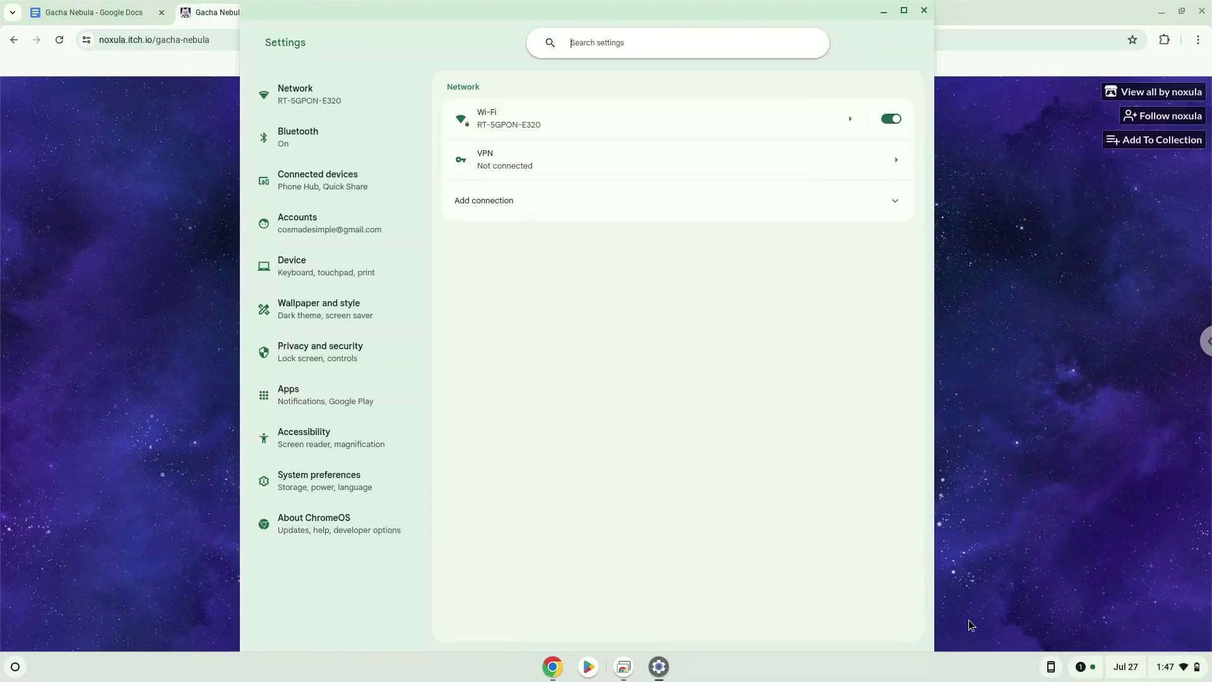
pyautogui.click(351, 537)
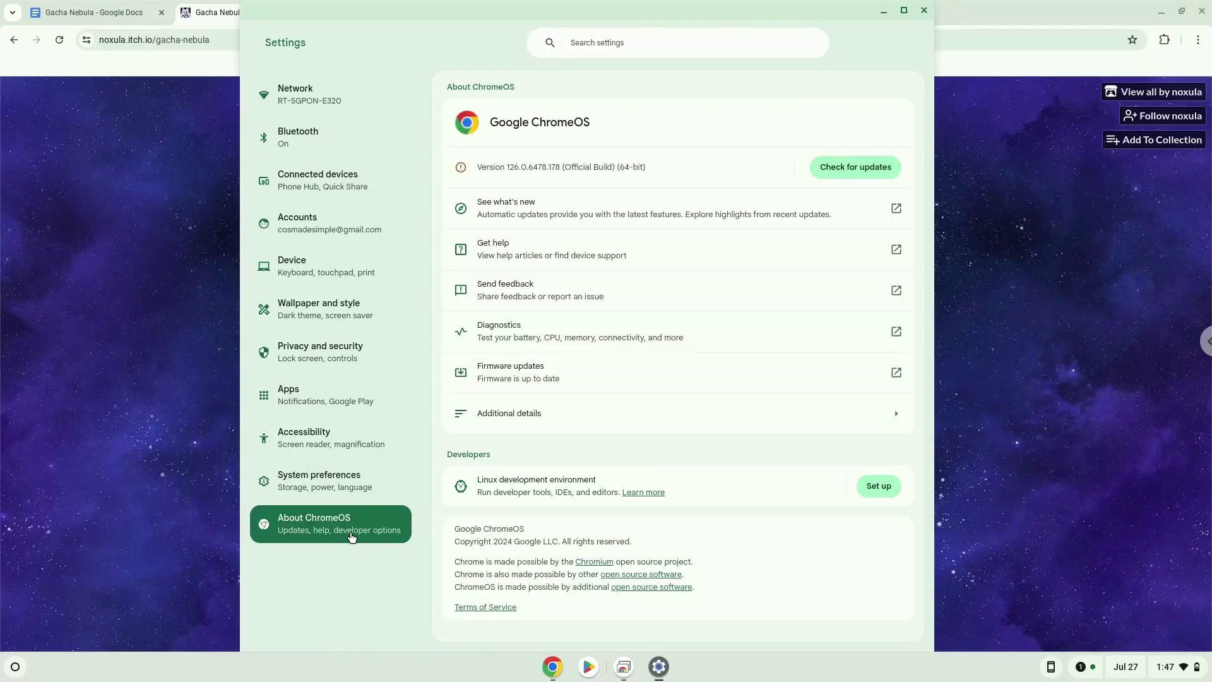
pyautogui.click(867, 490)
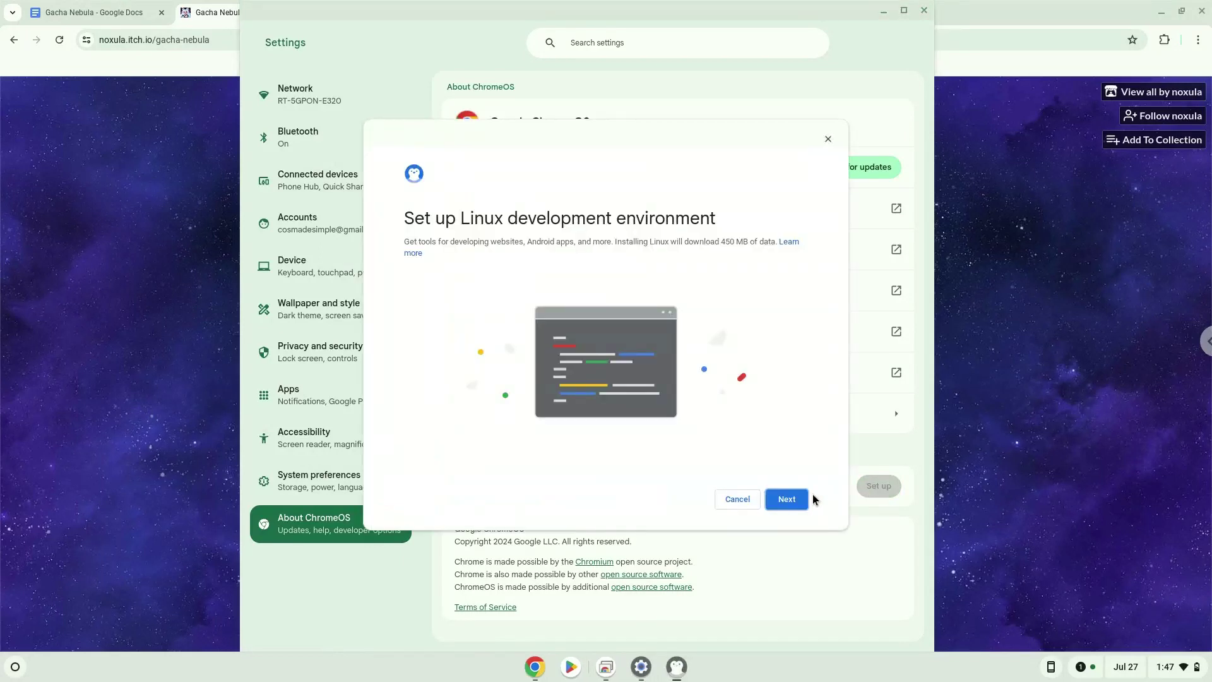
pyautogui.click(793, 499)
pyautogui.click(796, 498)
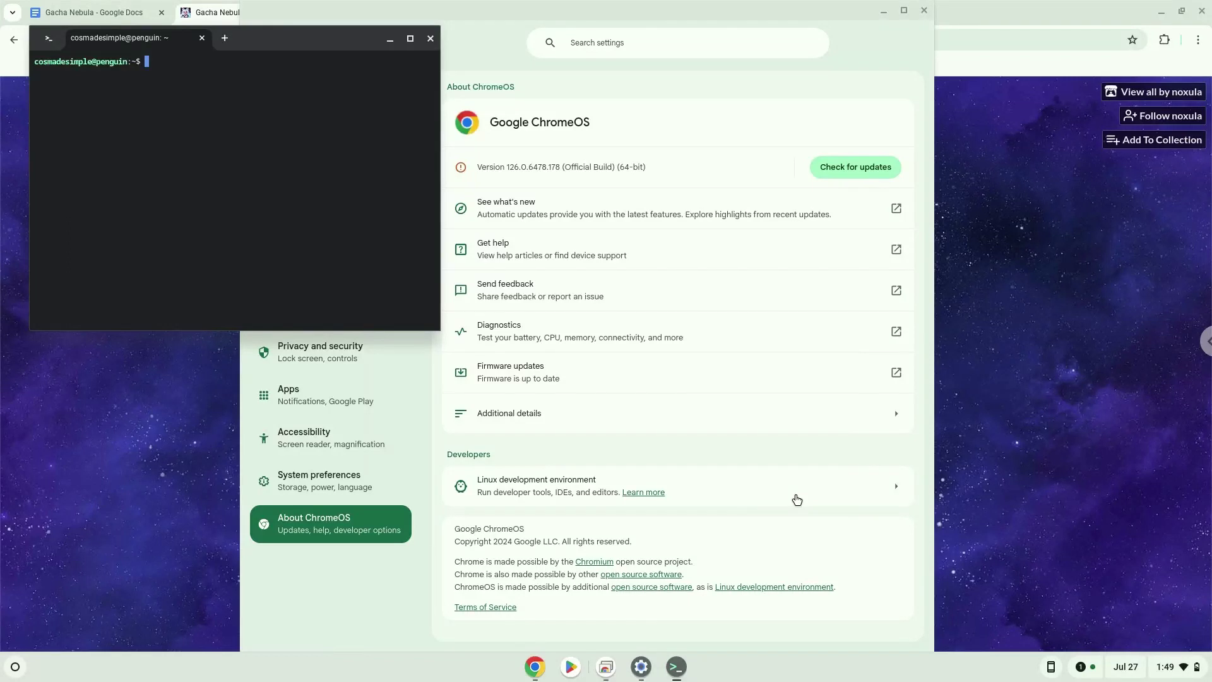
pyautogui.click(431, 40)
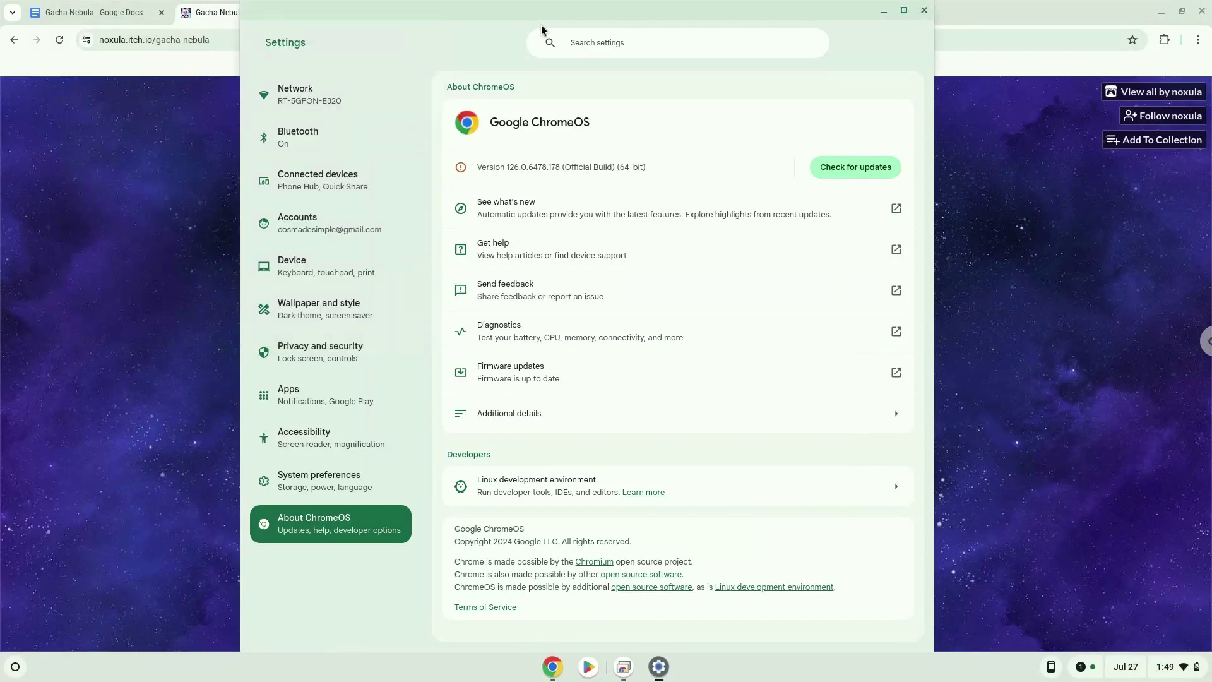
# Step: Close Settings and download gacha_nebula_windows_v1_3.zip from the Gacha Nebula itch.io page
pyautogui.click(924, 10)
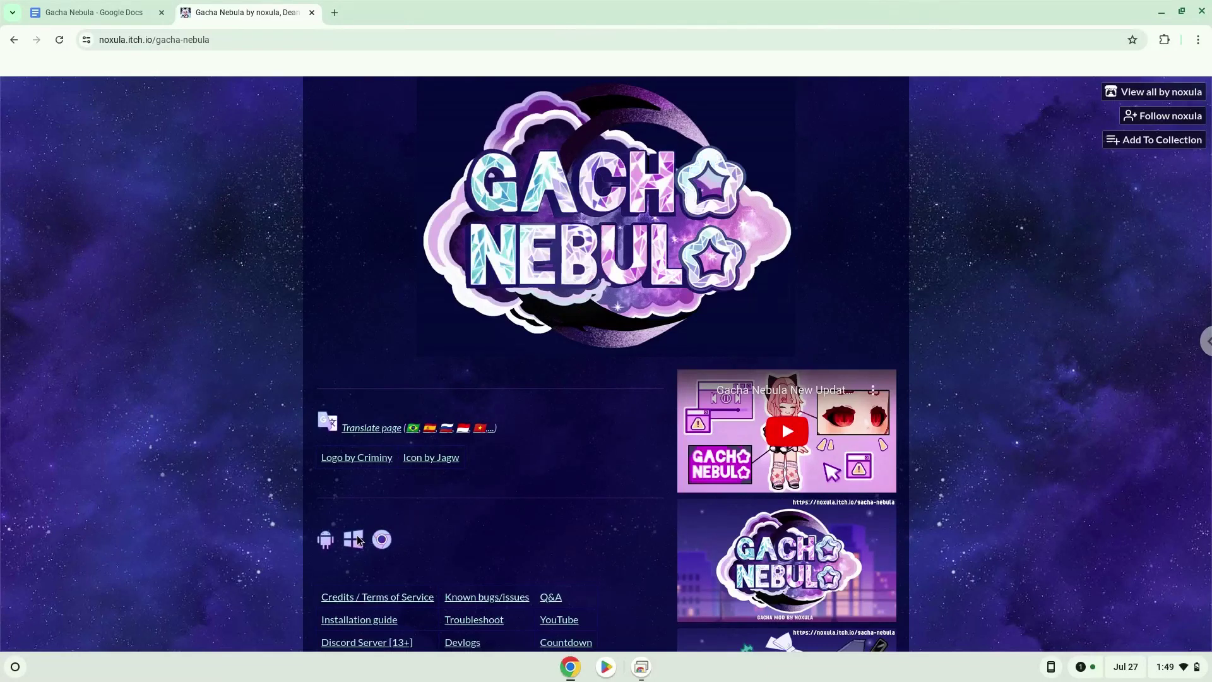
pyautogui.scroll(-4, 357, 539)
pyautogui.scroll(-13, 357, 537)
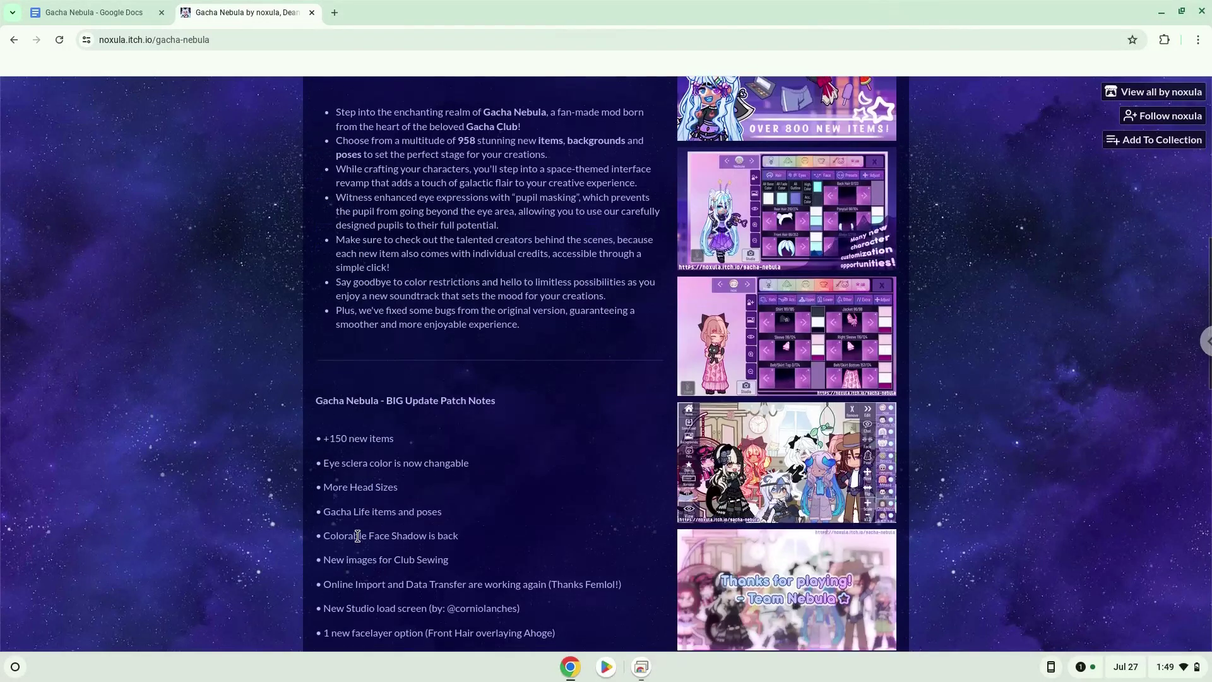
pyautogui.scroll(-7, 358, 540)
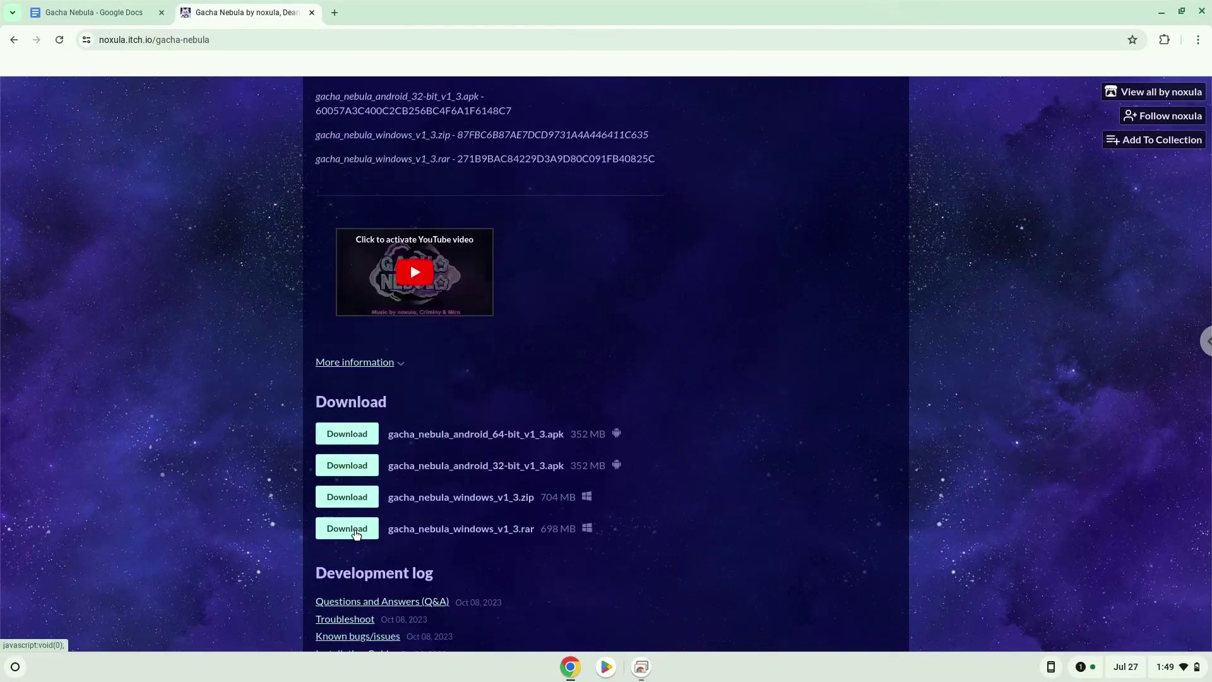
pyautogui.click(350, 499)
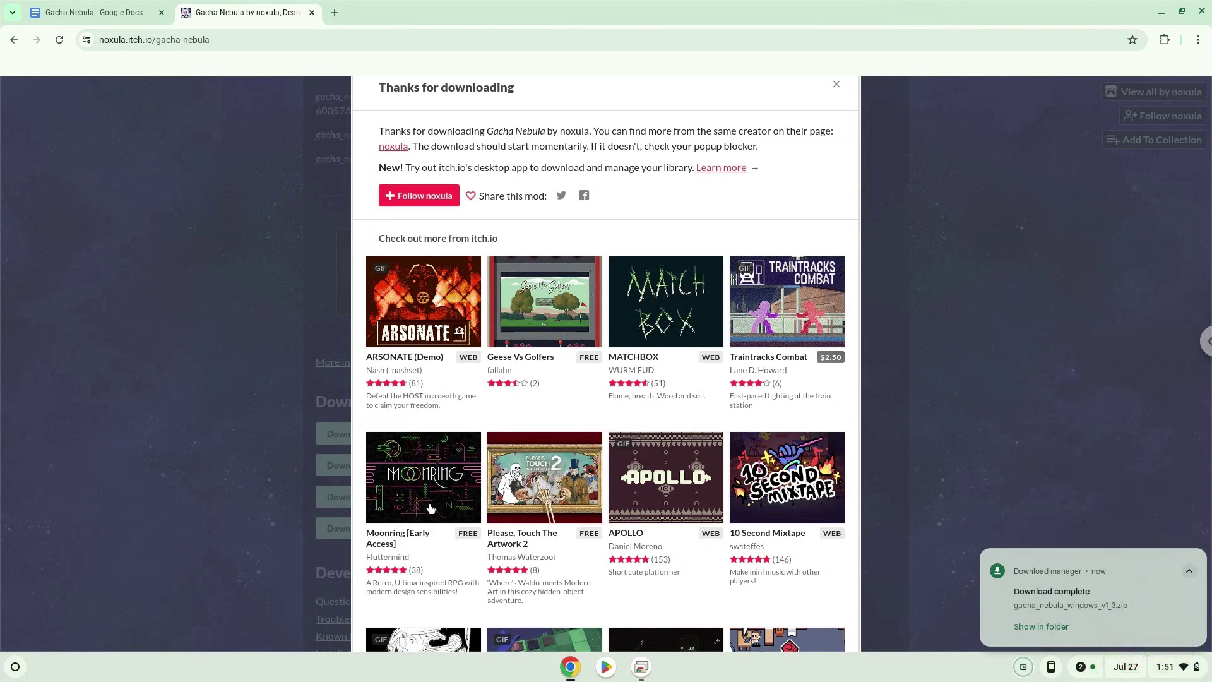
# Step: Cut gacha_nebula_windows_v1_3.zip from Downloads and paste it into Linux files
pyautogui.click(1033, 627)
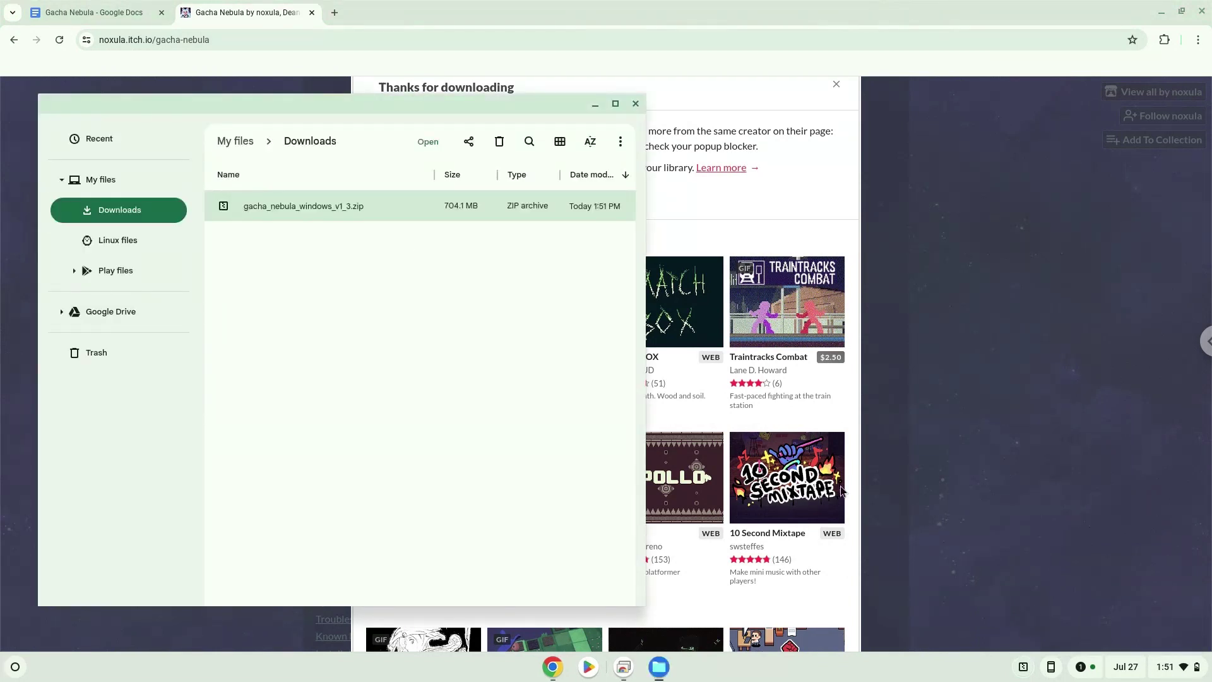
pyautogui.rightClick(304, 200)
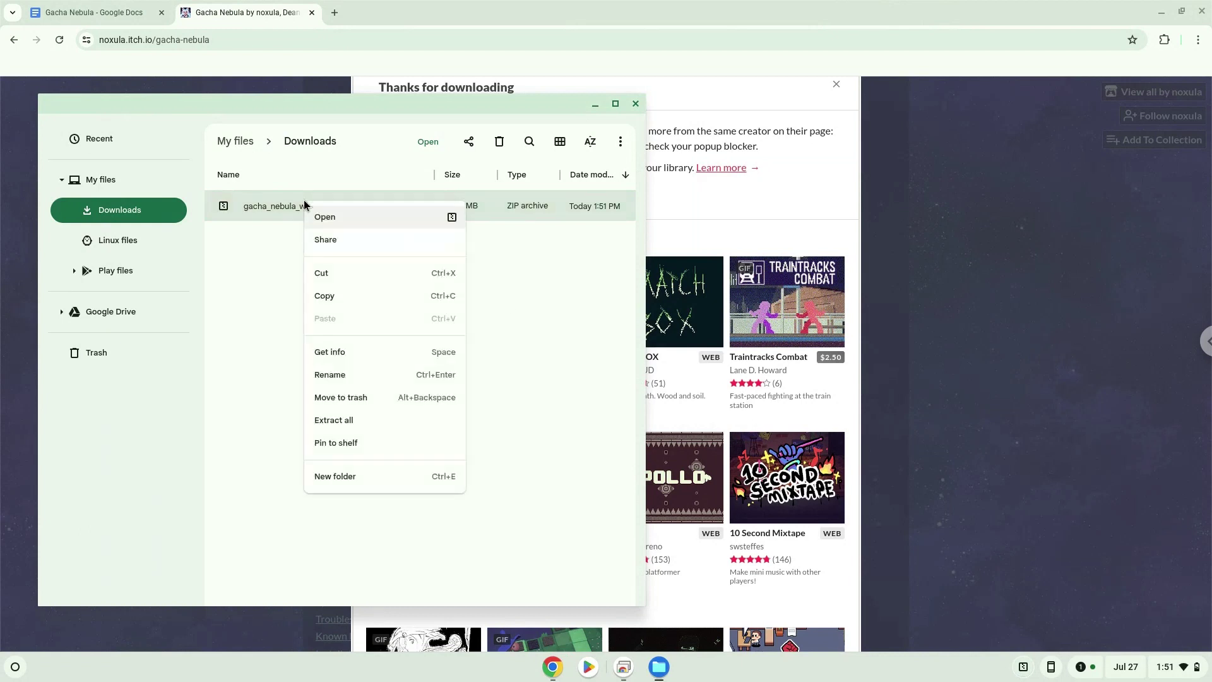
pyautogui.click(338, 270)
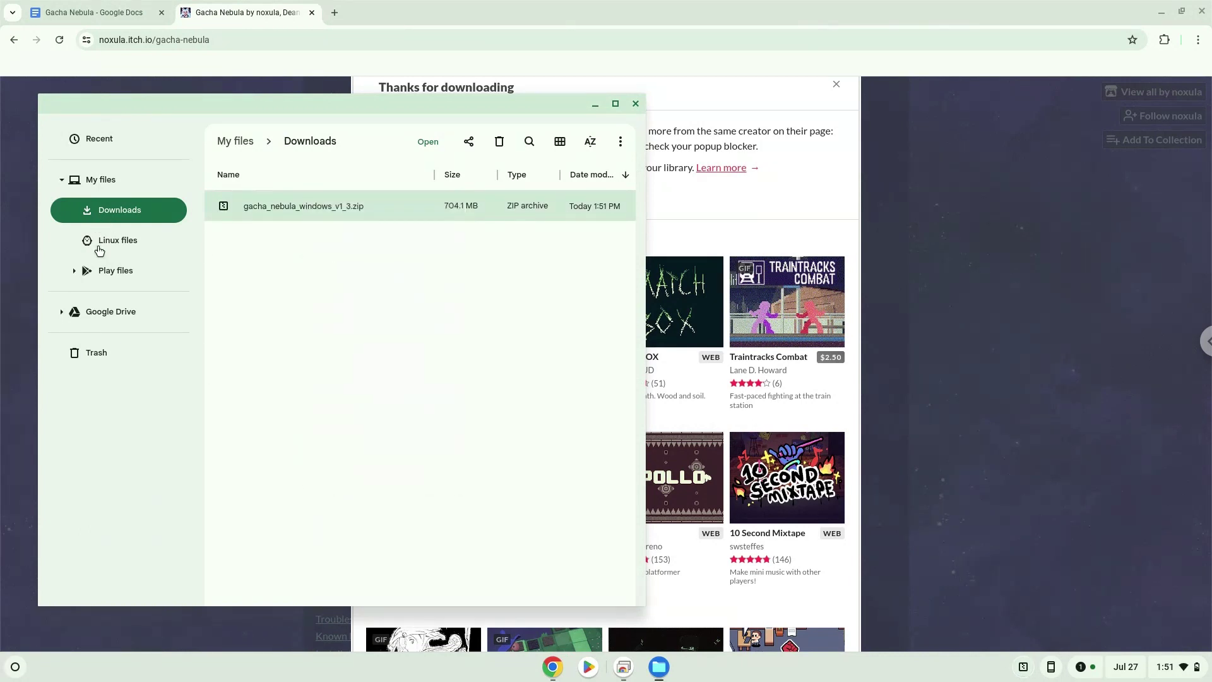
pyautogui.click(141, 250)
pyautogui.rightClick(337, 277)
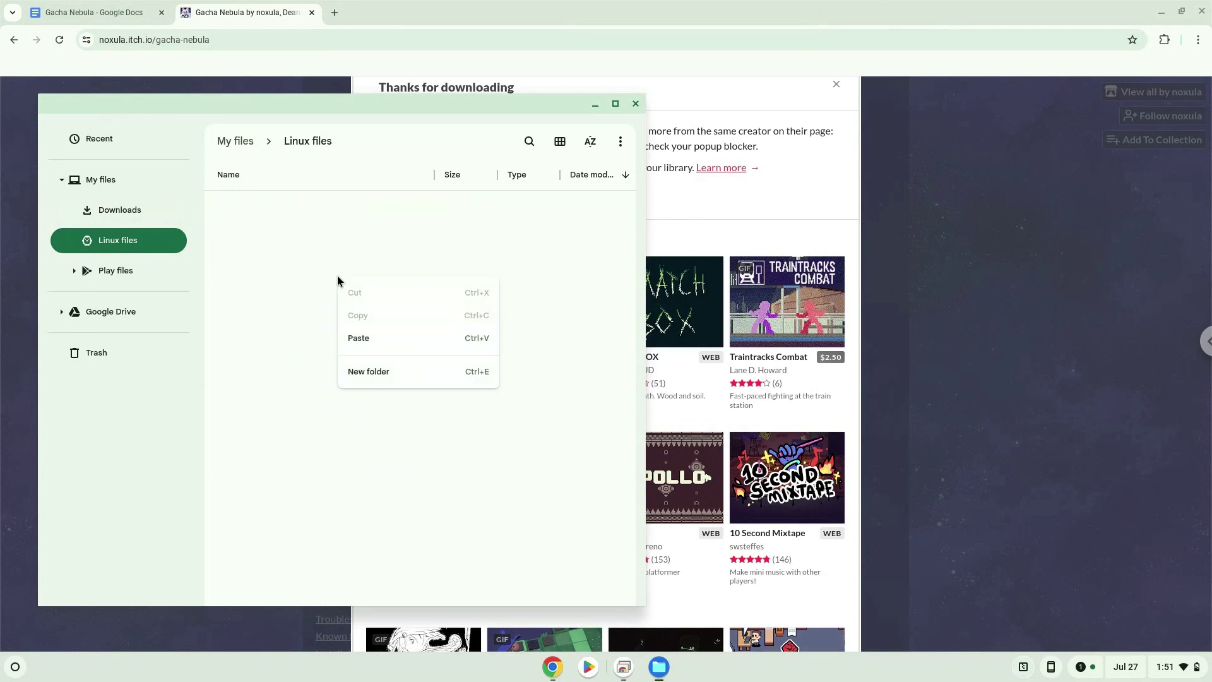
pyautogui.click(372, 340)
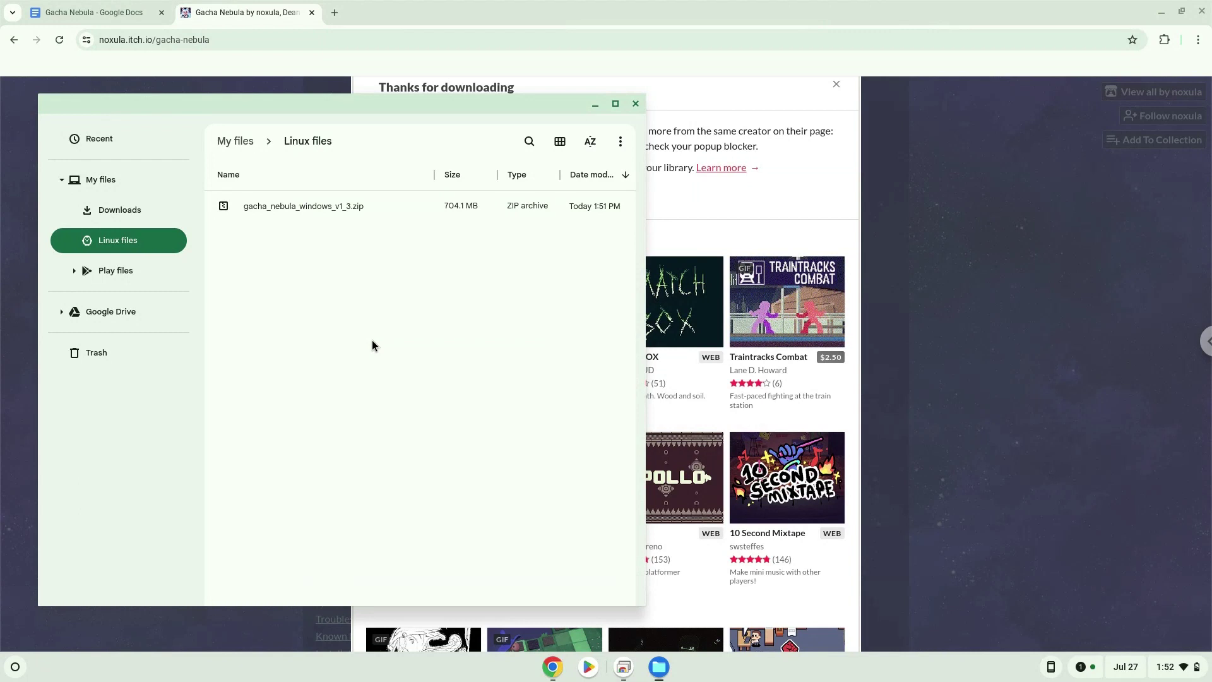
# Step: Close Files and copy 'sudo dpkg --add-architecture i386' from the Gacha Nebula doc
pyautogui.click(635, 103)
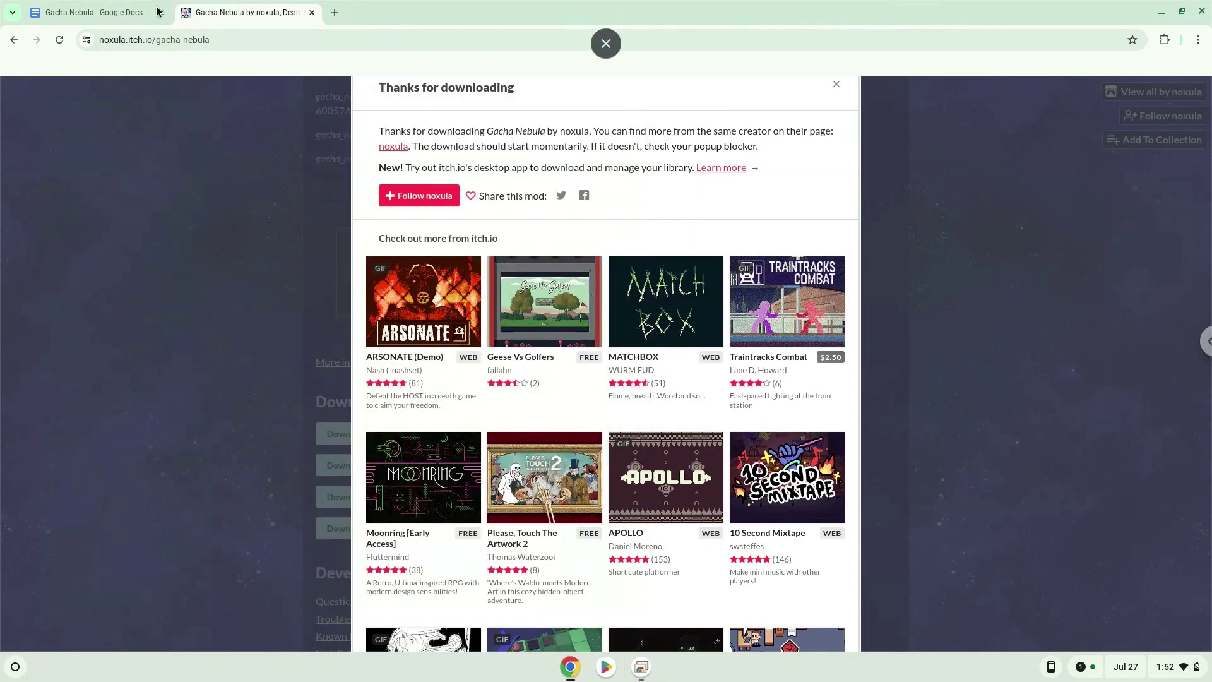
pyautogui.click(138, 14)
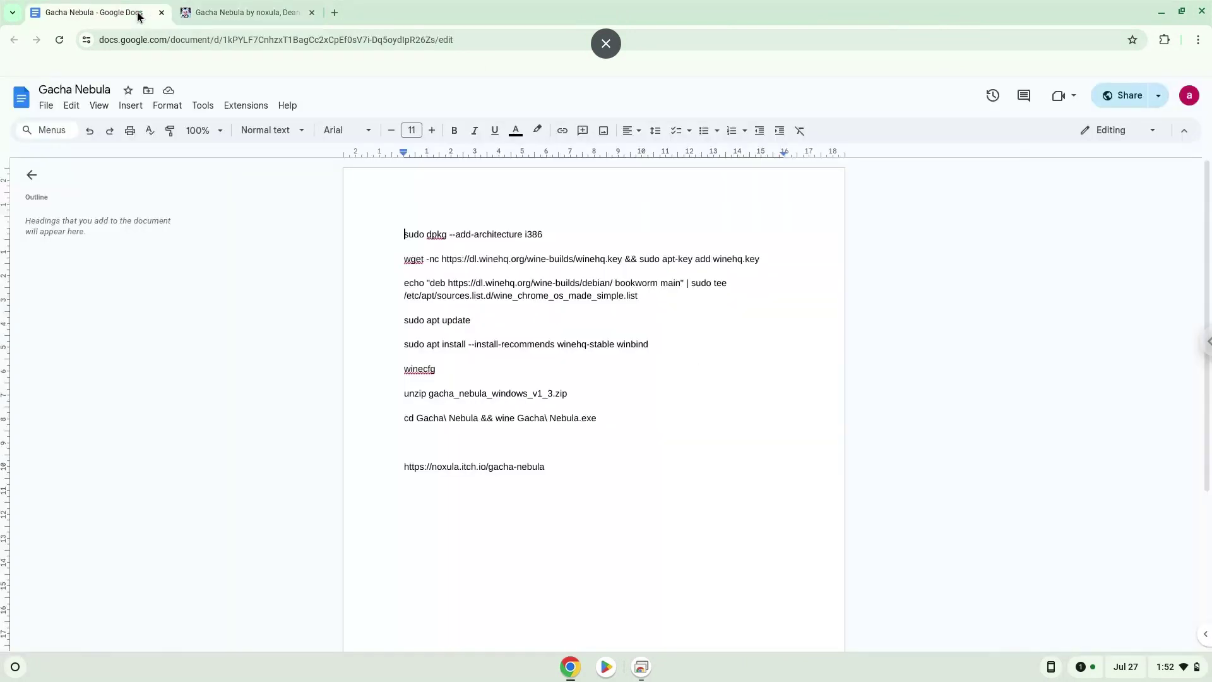
pyautogui.tripleClick(485, 234)
pyautogui.rightClick(485, 235)
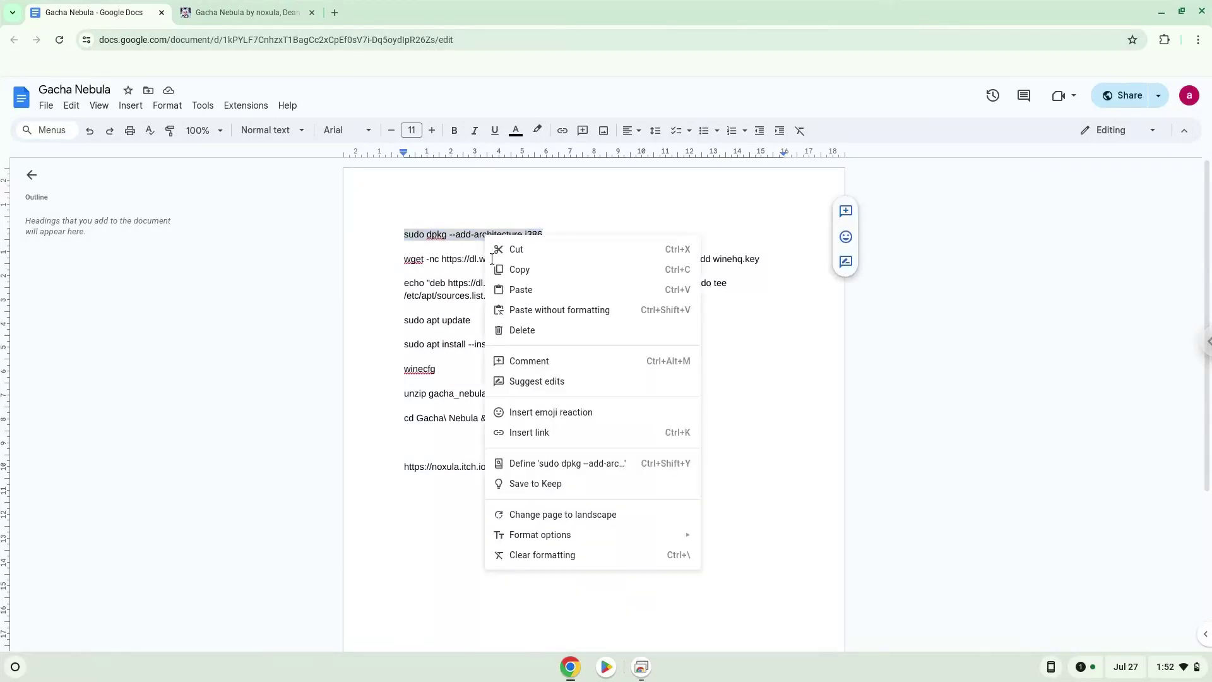
pyautogui.click(505, 269)
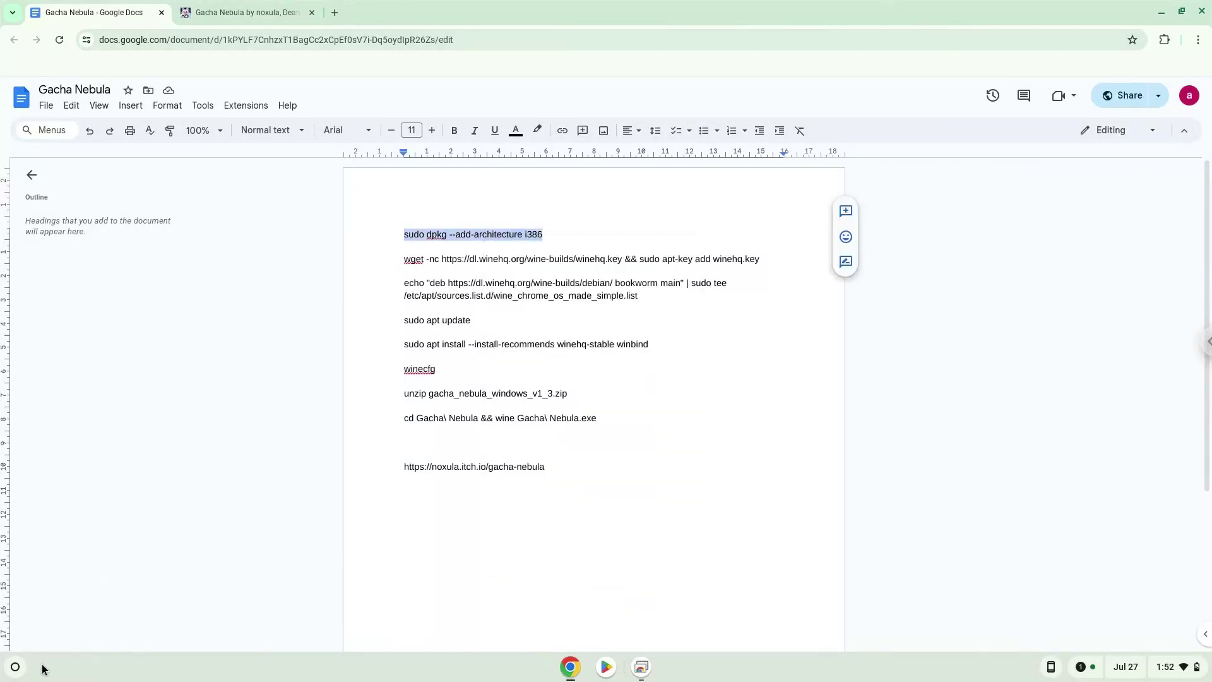
pyautogui.click(15, 667)
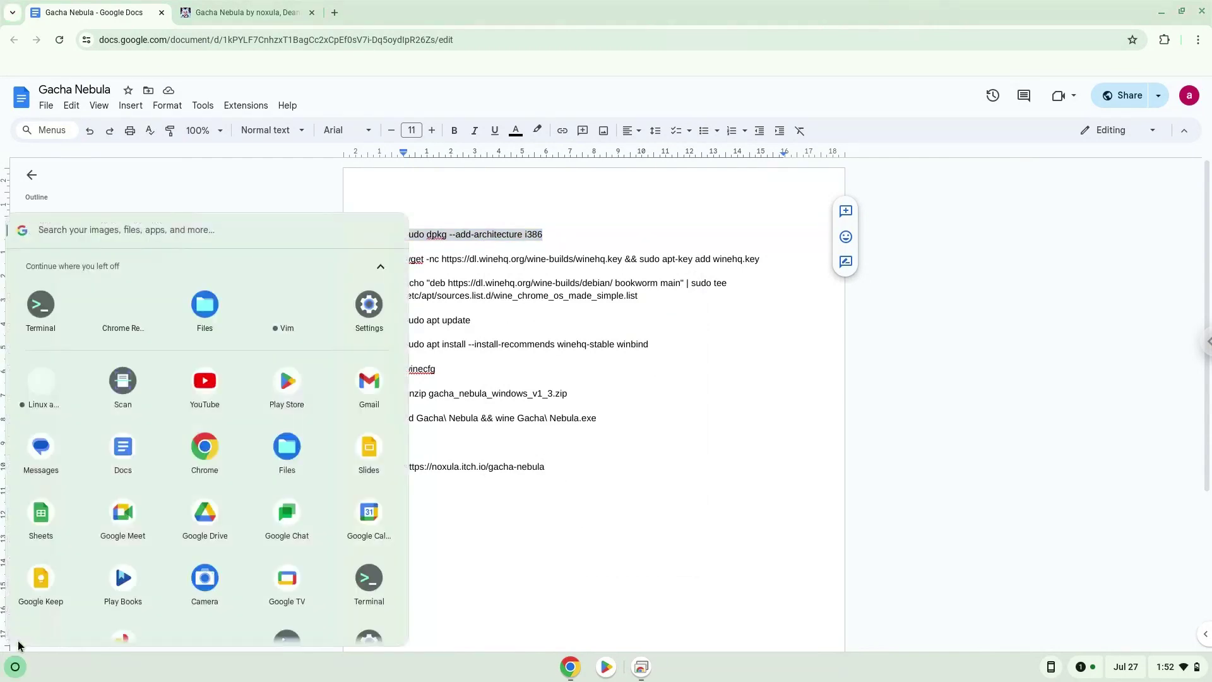
# Step: Launch Terminal full-screen and run sudo dpkg --add-architecture i386 in penguin
pyautogui.click(42, 310)
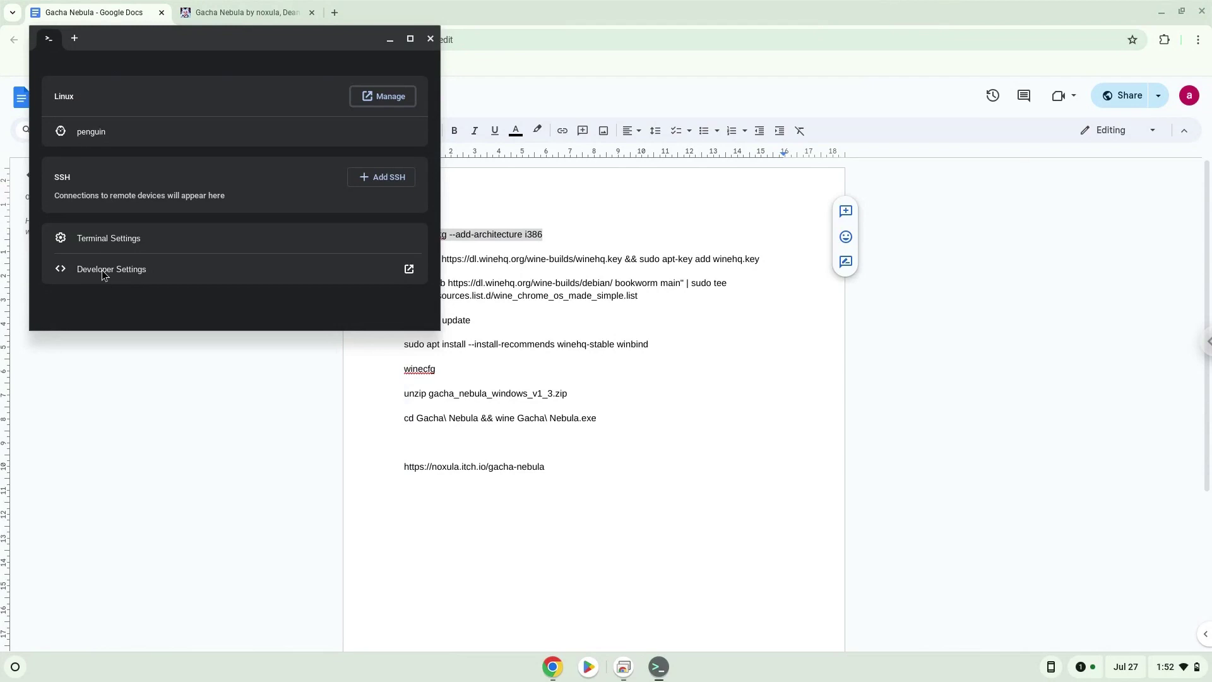
pyautogui.doubleClick(243, 34)
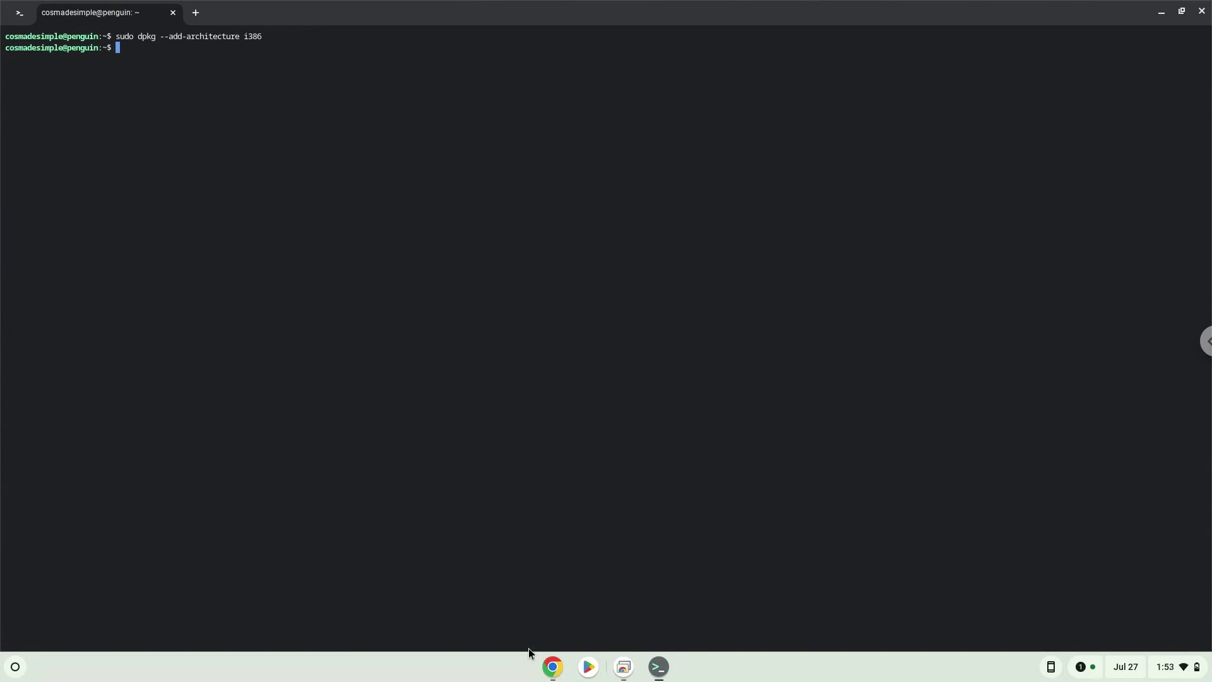
# Step: Copy the wget line from the doc and run it to download and add winehq.key
pyautogui.click(551, 667)
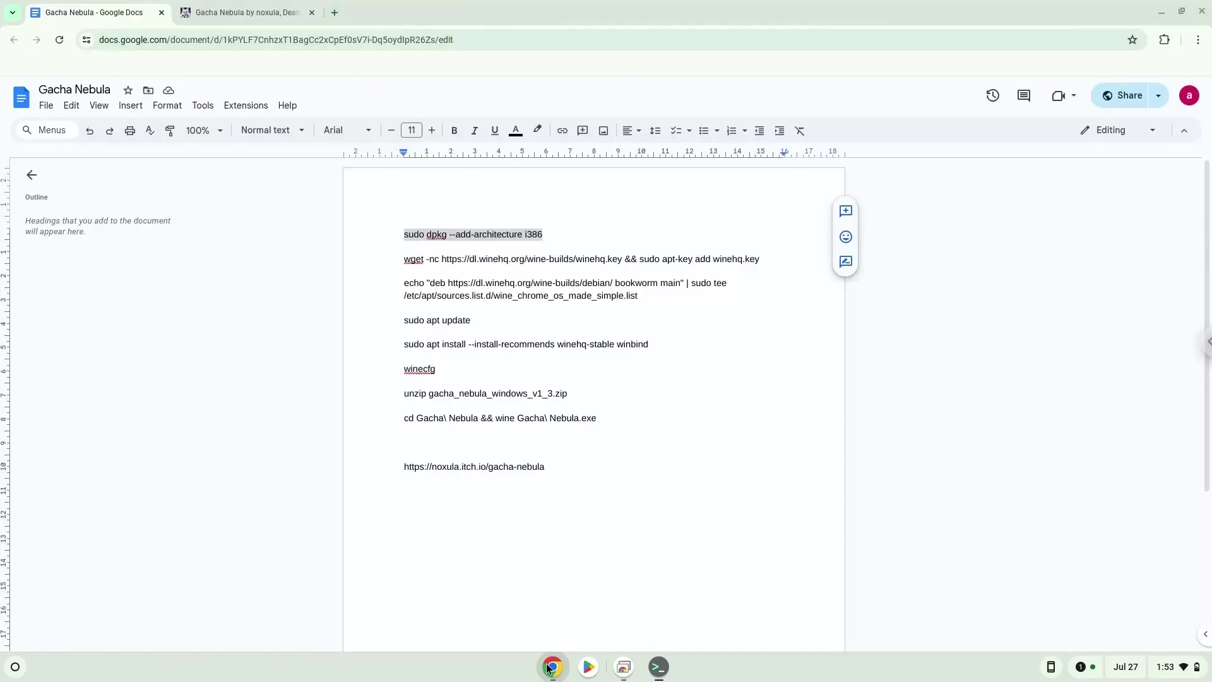
pyautogui.tripleClick(514, 259)
pyautogui.rightClick(517, 261)
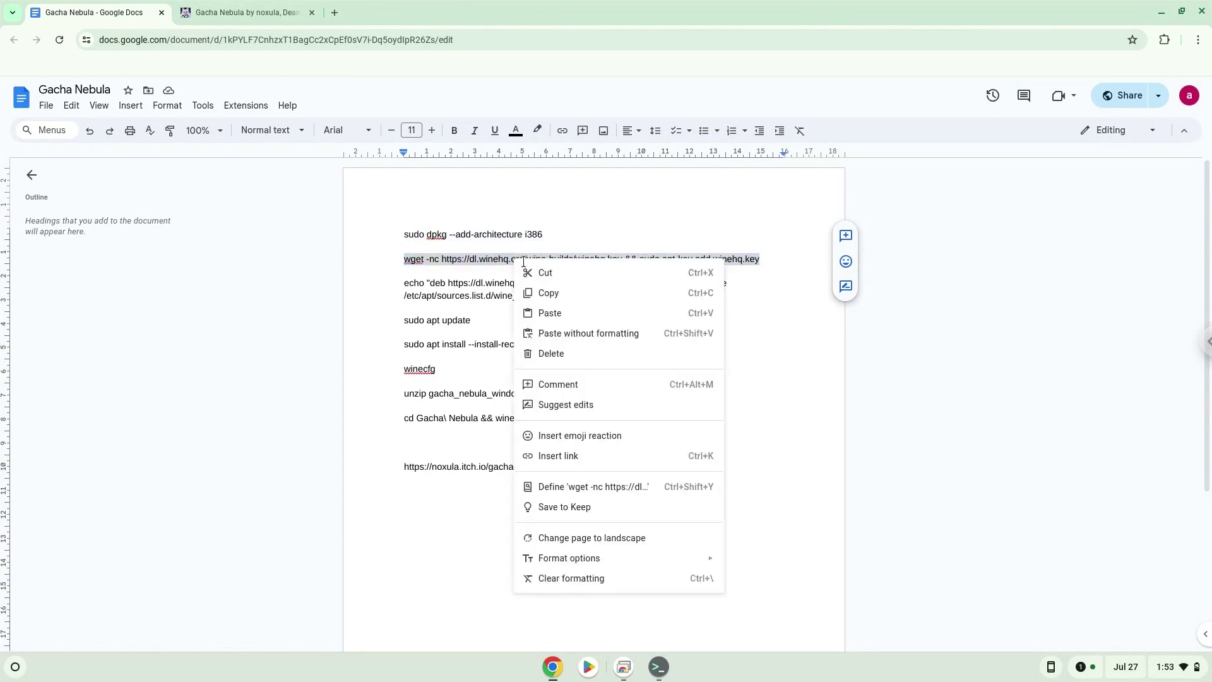
pyautogui.click(550, 292)
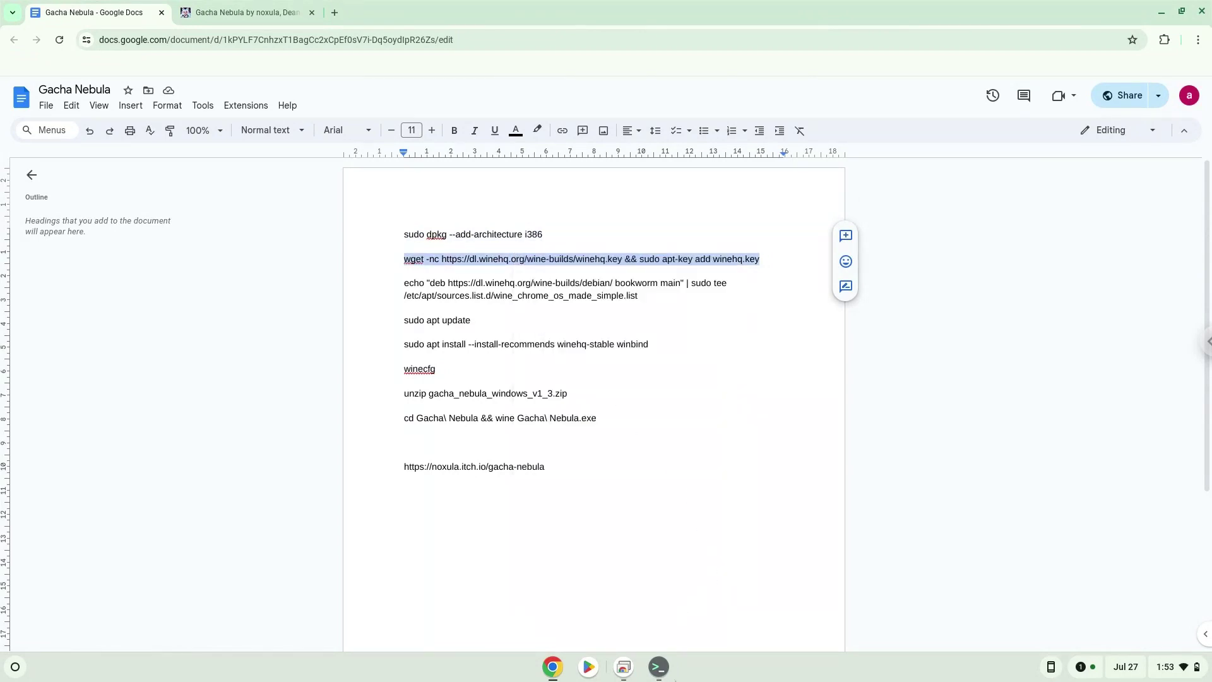
pyautogui.click(658, 667)
pyautogui.hotkey('ctrl', 'shift', 'v')
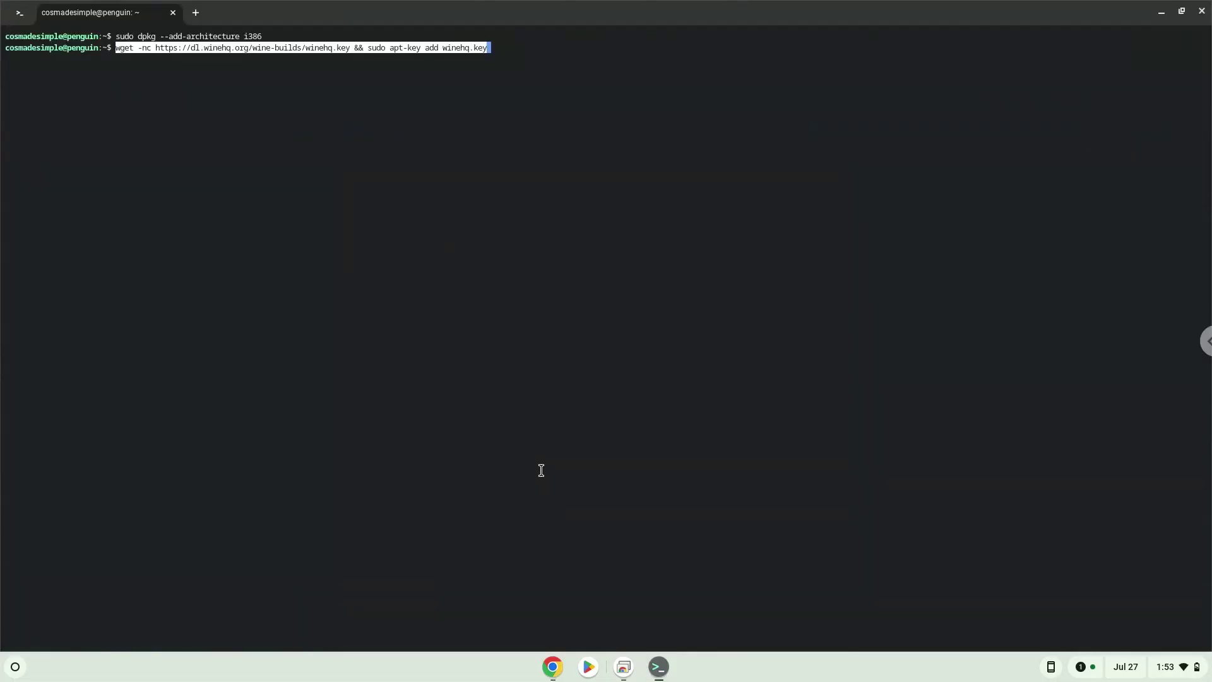
pyautogui.press('Return')
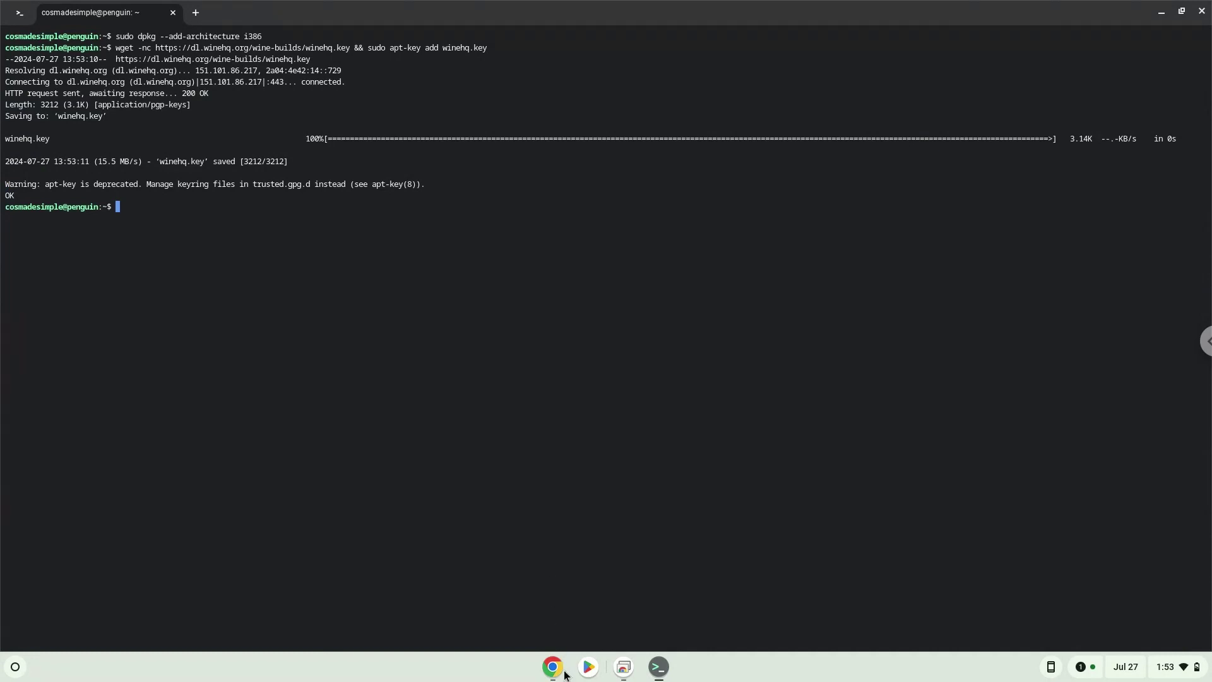
# Step: Run the echo command writing the WineHQ bookworm repository to wine_chrome_os_made_simple.list
pyautogui.click(561, 669)
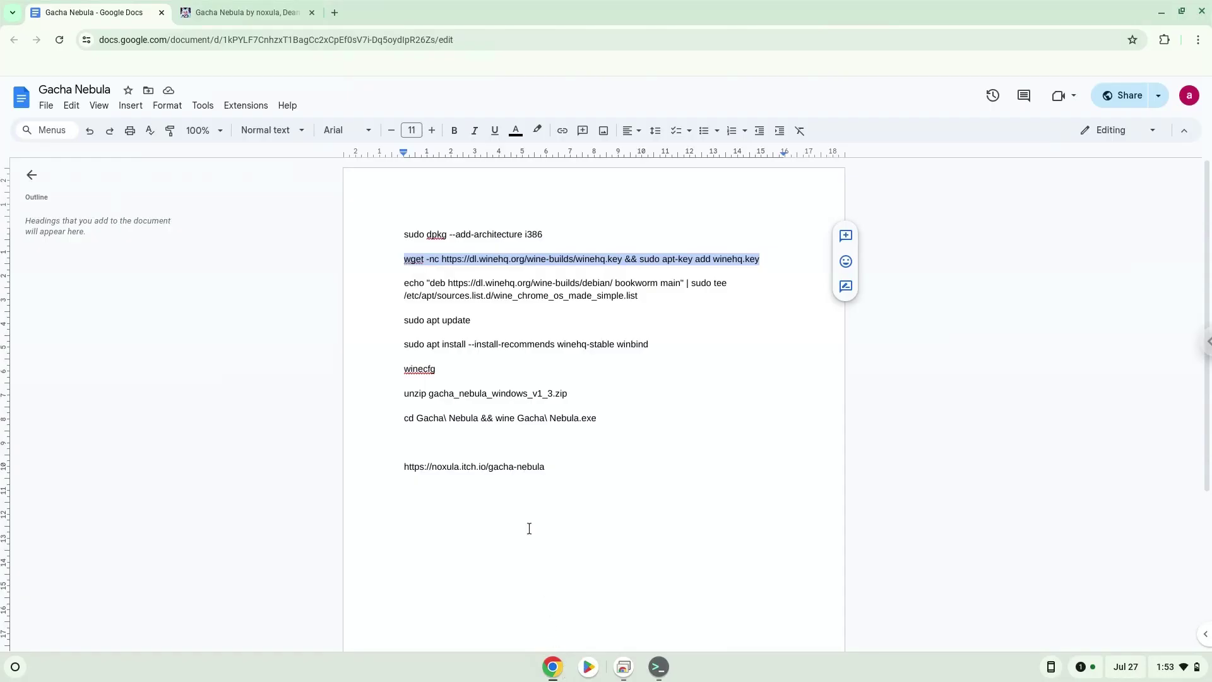
pyautogui.tripleClick(505, 292)
pyautogui.rightClick(505, 293)
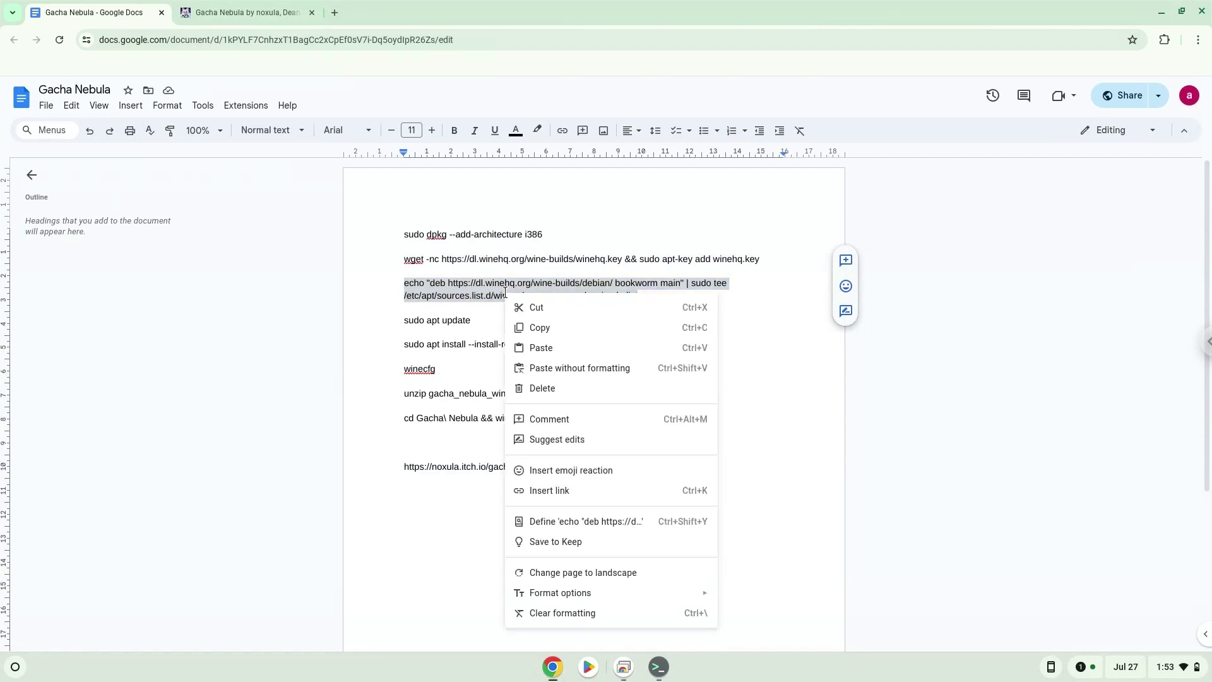
pyautogui.click(540, 327)
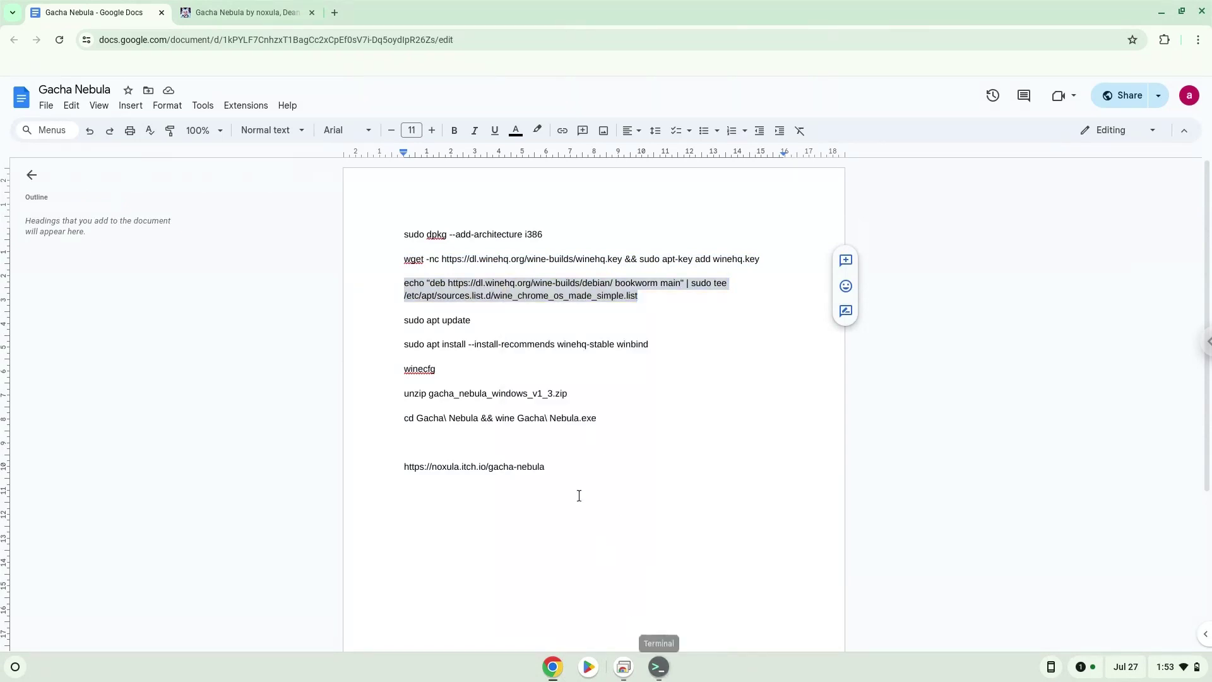
pyautogui.click(658, 667)
pyautogui.rightClick(564, 464)
pyautogui.press('Return')
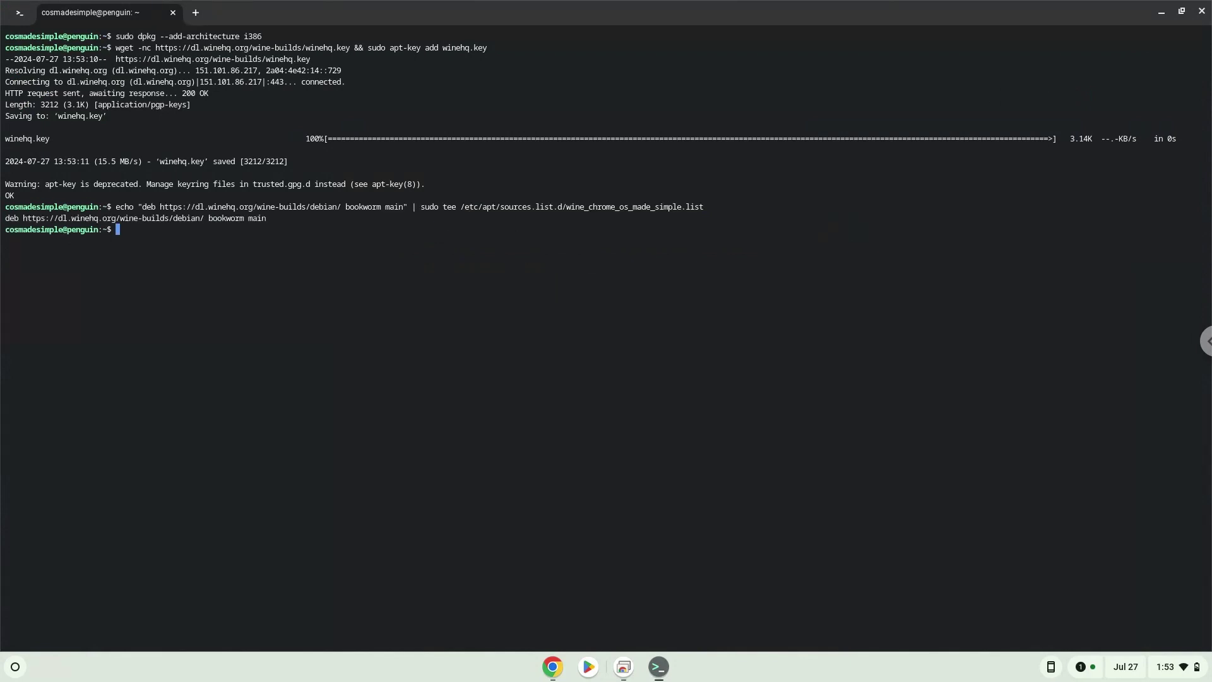
# Step: Copy and run 'sudo apt update' to refresh package lists from the WineHQ and Debian sources
pyautogui.click(552, 667)
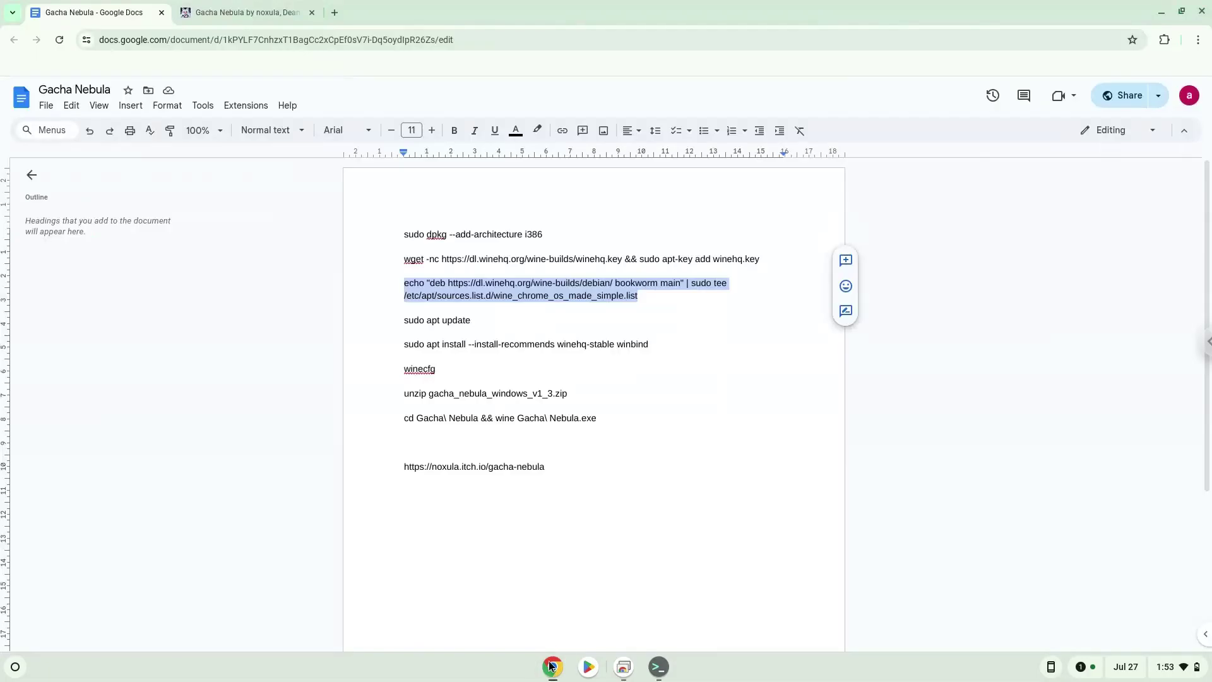
pyautogui.tripleClick(444, 321)
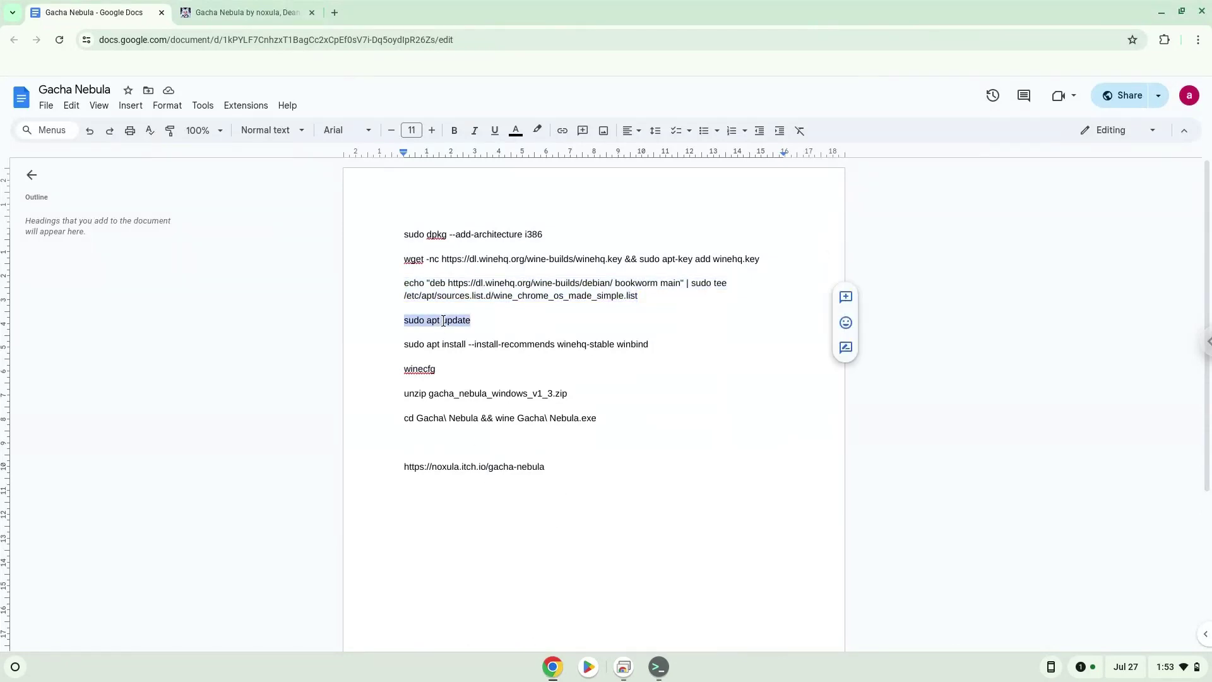
pyautogui.rightClick(445, 324)
pyautogui.click(478, 352)
pyautogui.click(661, 668)
pyautogui.rightClick(601, 502)
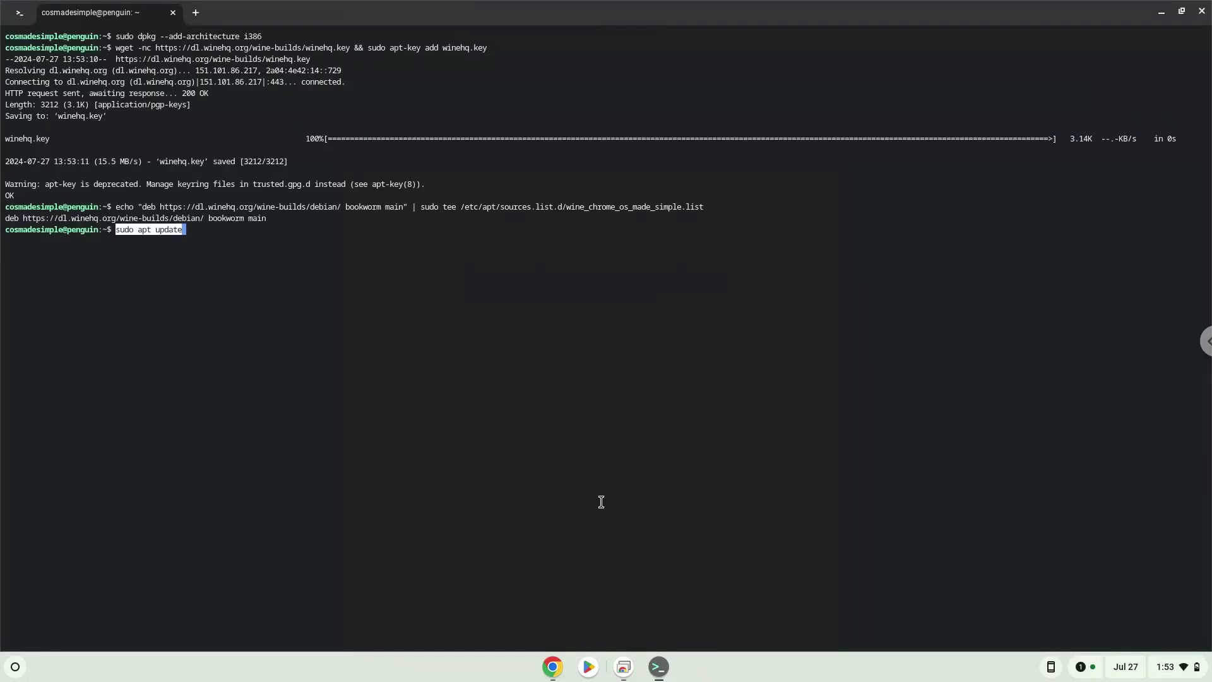
pyautogui.press('Return')
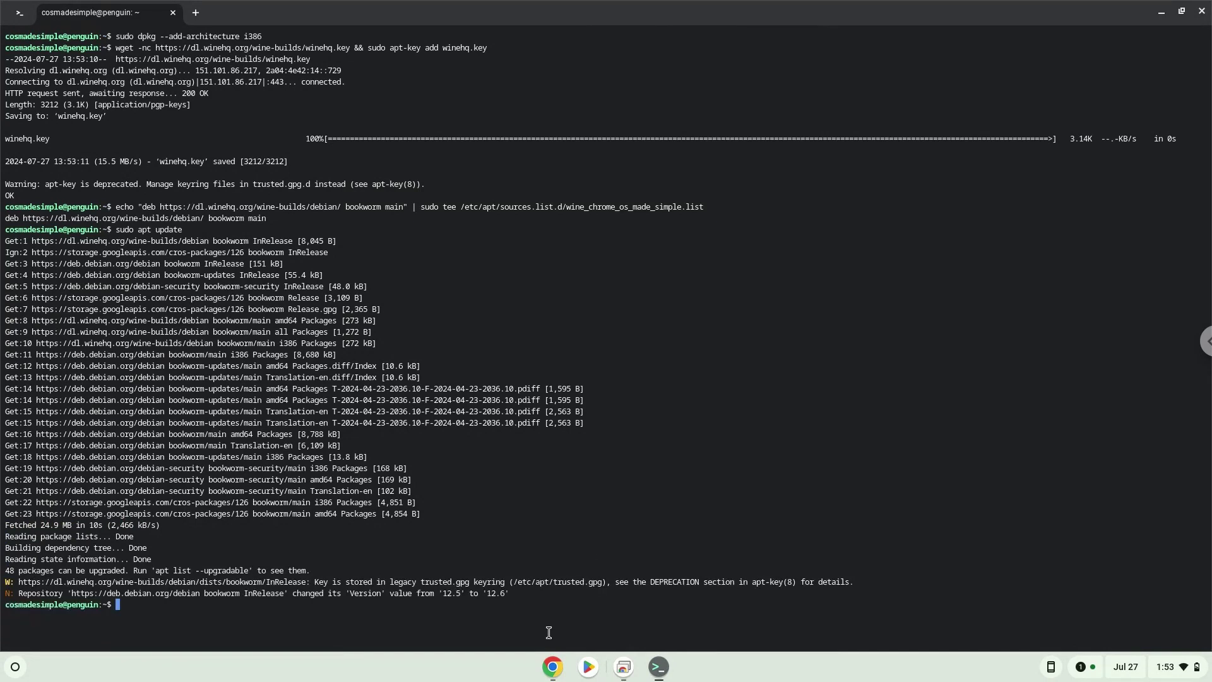
pyautogui.click(551, 668)
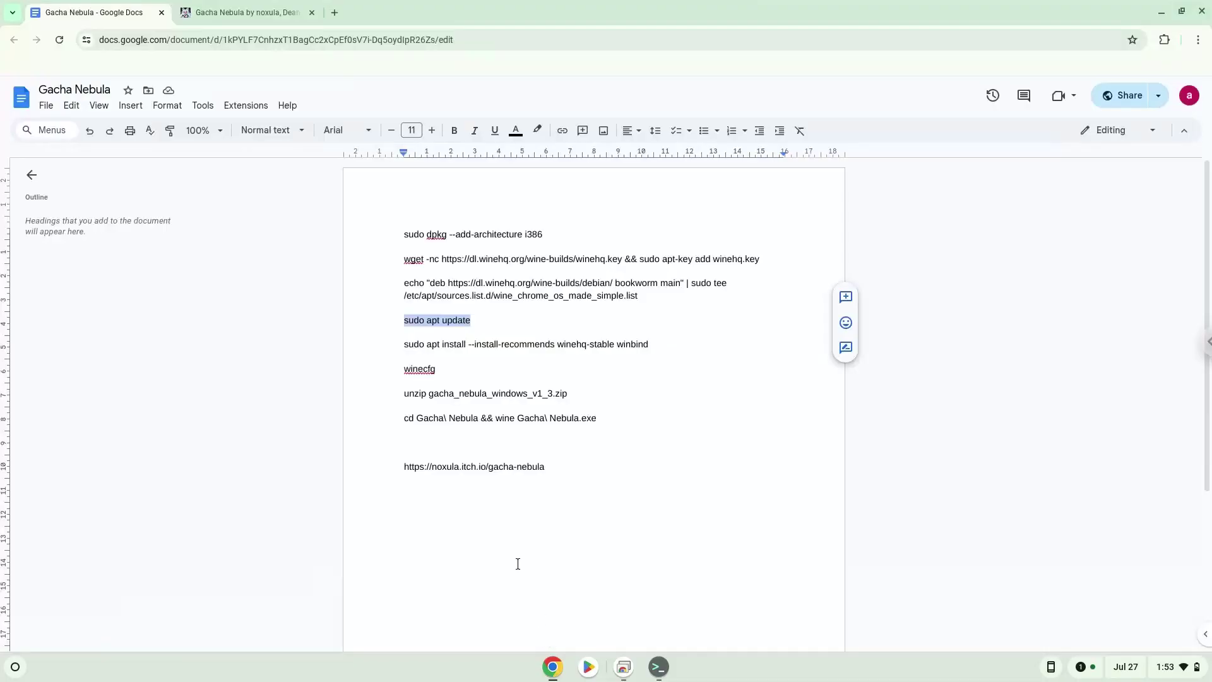
# Step: Run the apt install line for winehq-stable and its i386 libraries, confirming the install
pyautogui.tripleClick(488, 346)
pyautogui.rightClick(488, 346)
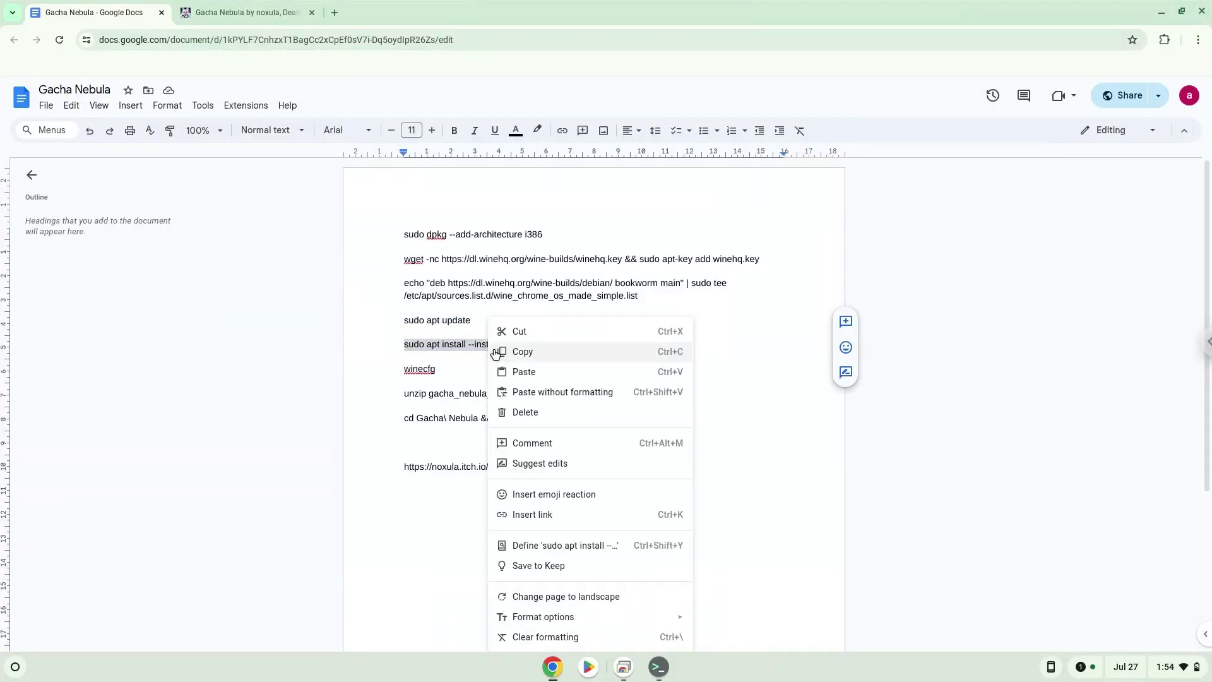
pyautogui.click(554, 352)
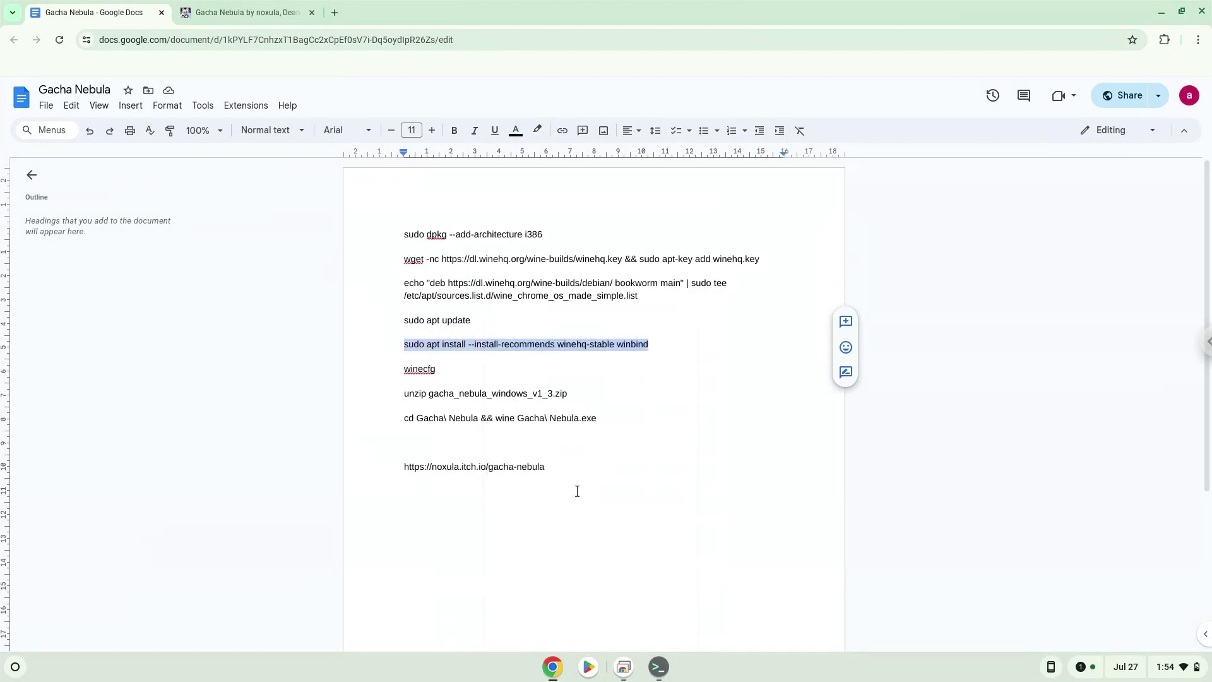
pyautogui.click(657, 668)
pyautogui.hotkey('ctrl', 'shift', 'v')
pyautogui.press('Return')
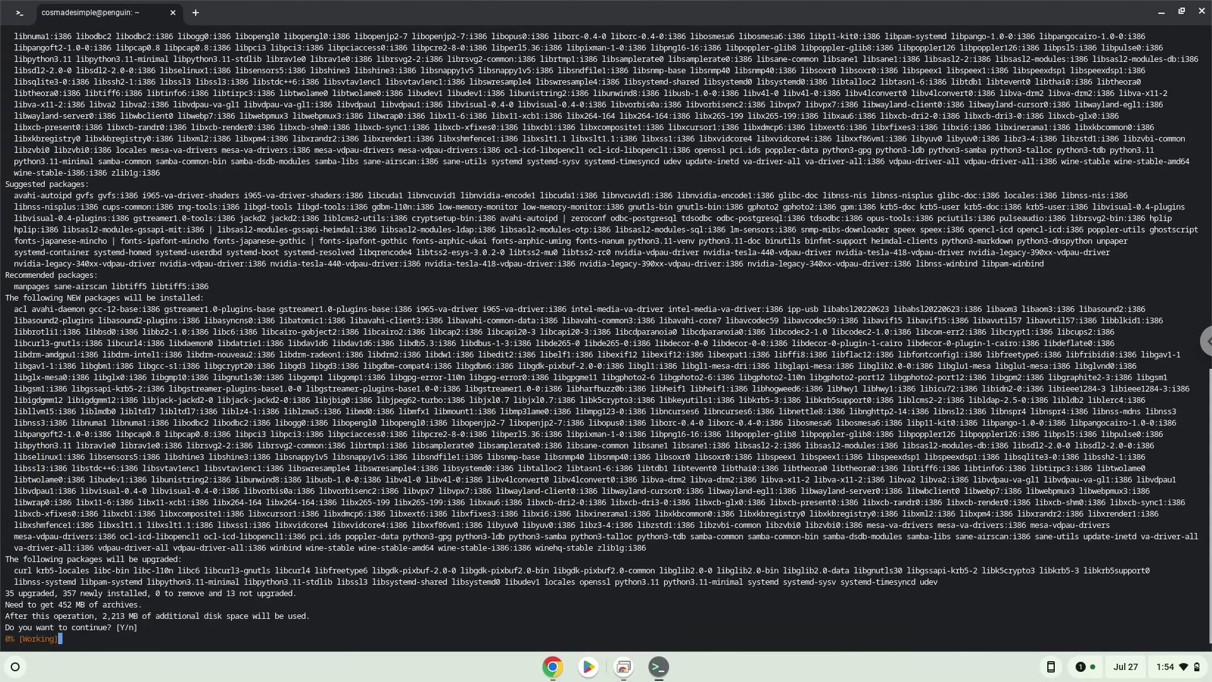
pyautogui.press('Return')
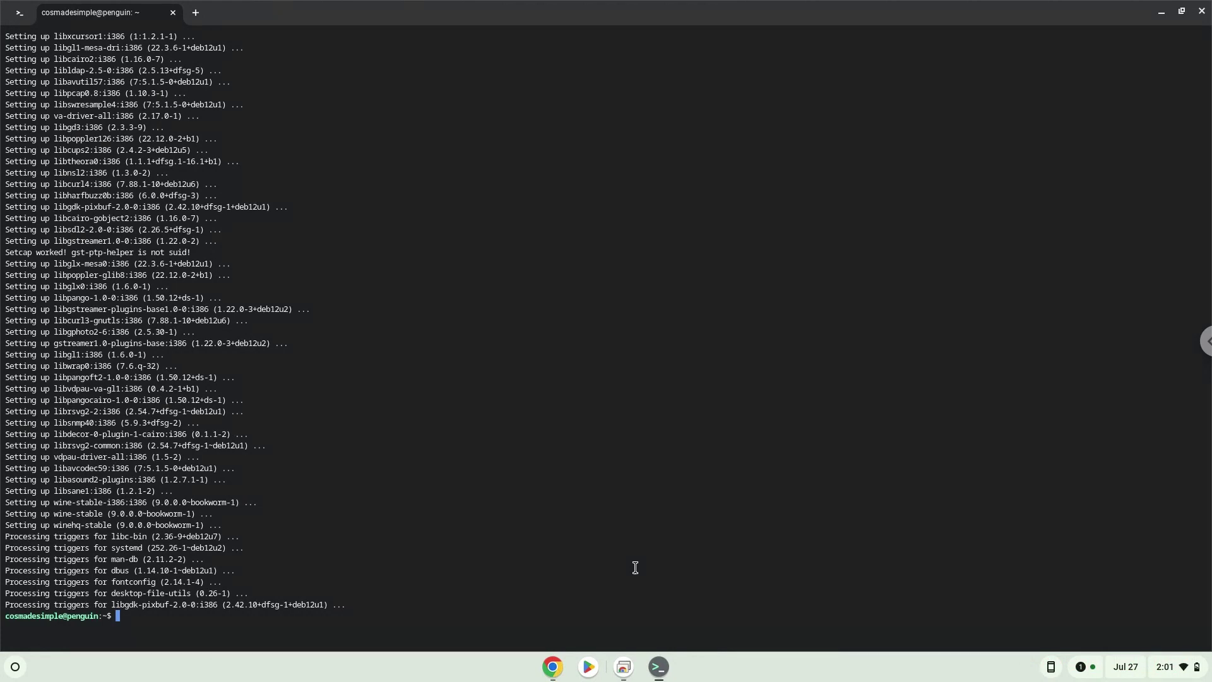
# Step: Copy and run winecfg, accepting the wine-mono install to create the ~/.wine prefix
pyautogui.click(553, 667)
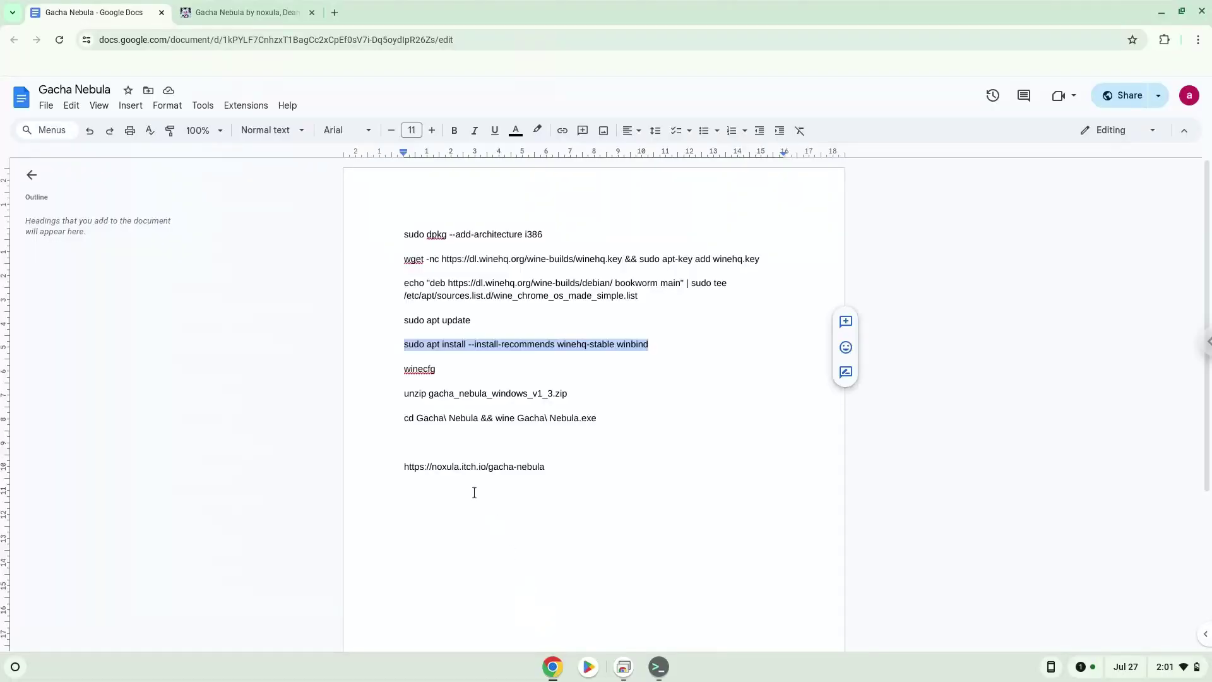
pyautogui.click(415, 367)
pyautogui.rightClick(414, 368)
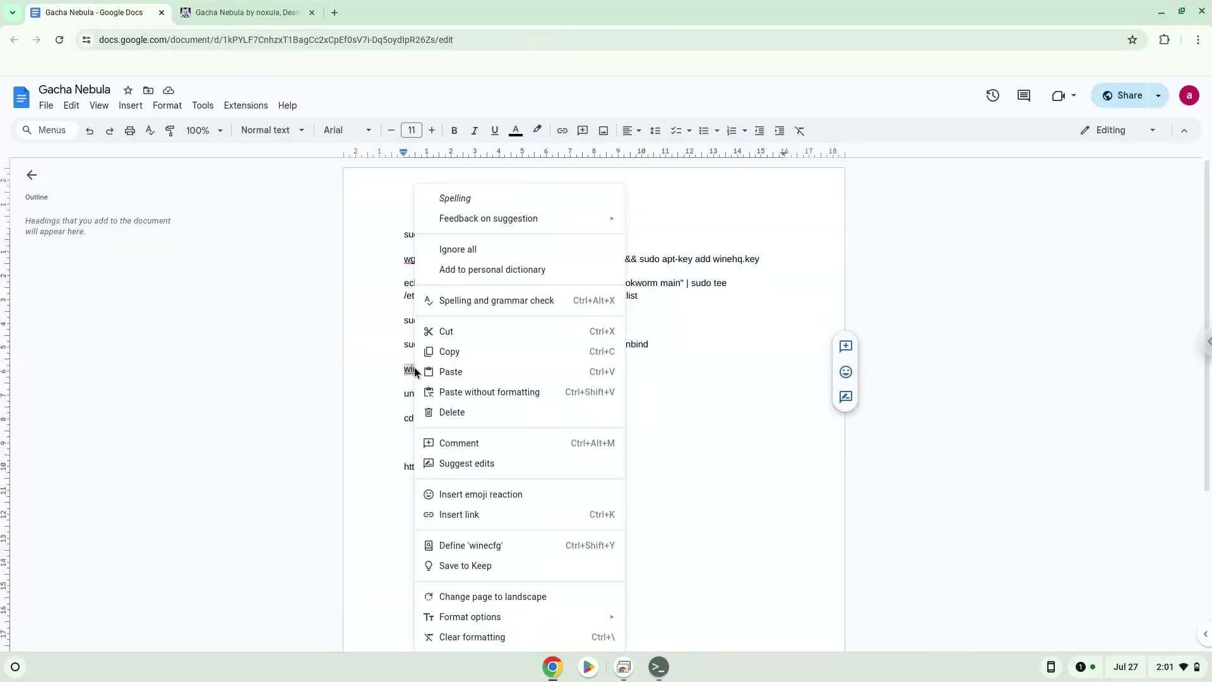
pyautogui.click(445, 351)
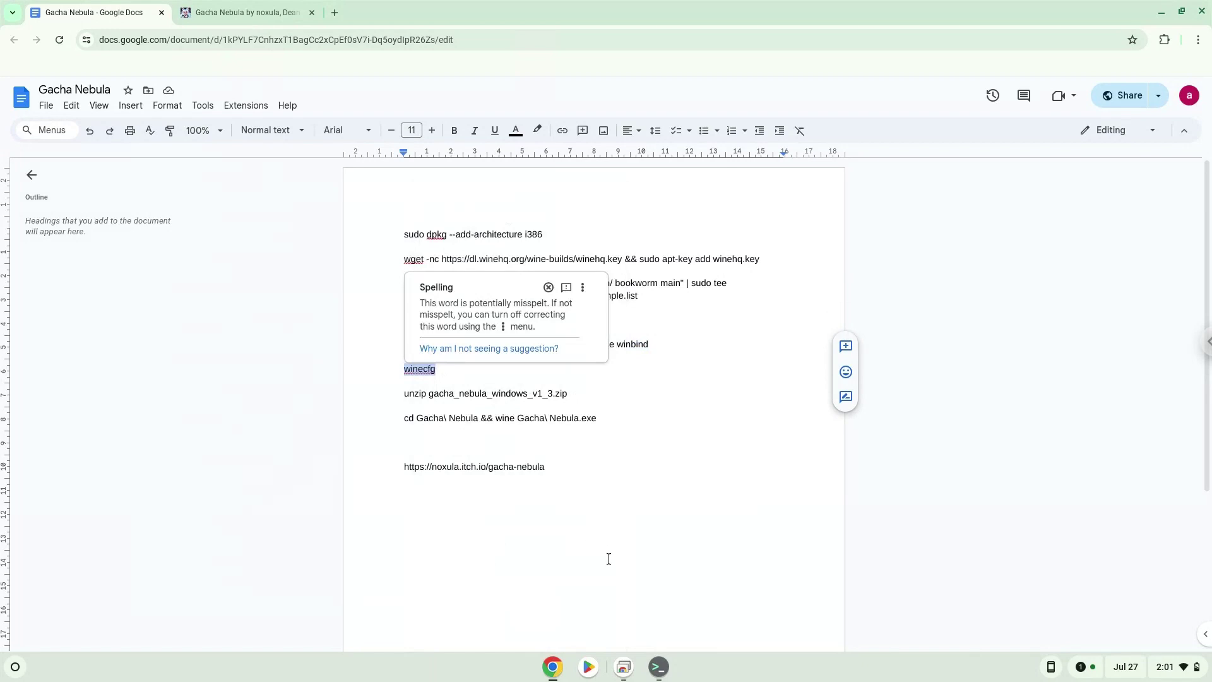
pyautogui.click(668, 675)
pyautogui.hotkey('ctrl', 'shift', 'v')
pyautogui.press('Return')
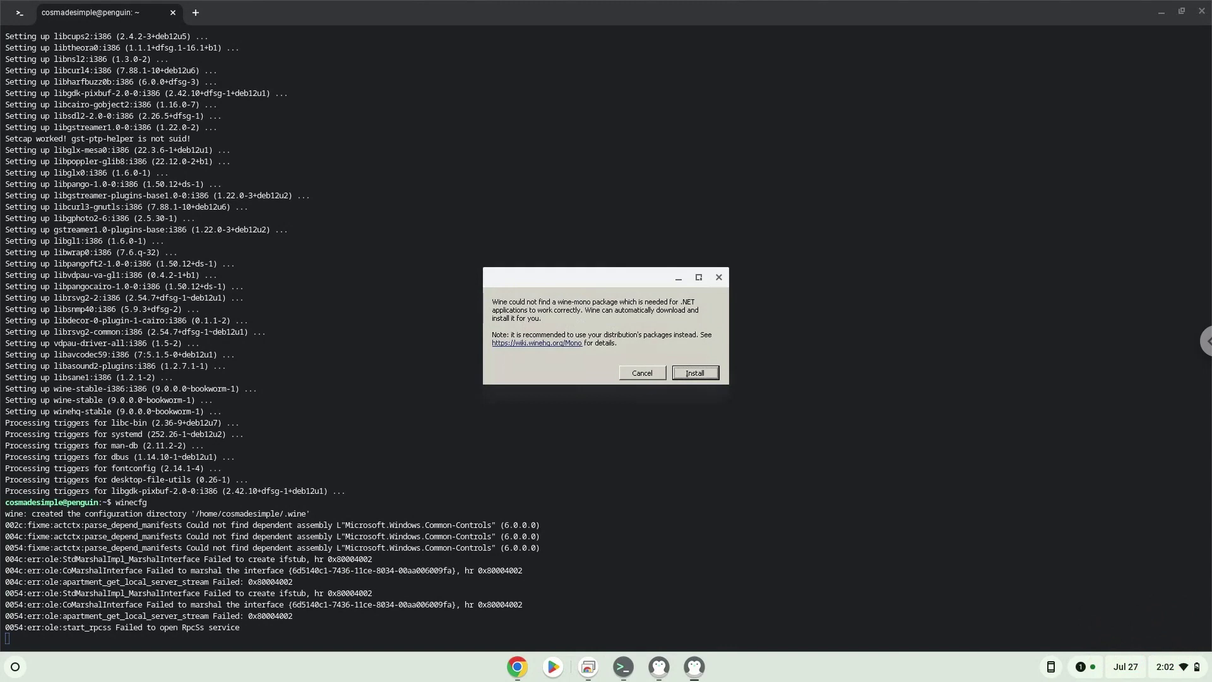
pyautogui.click(694, 373)
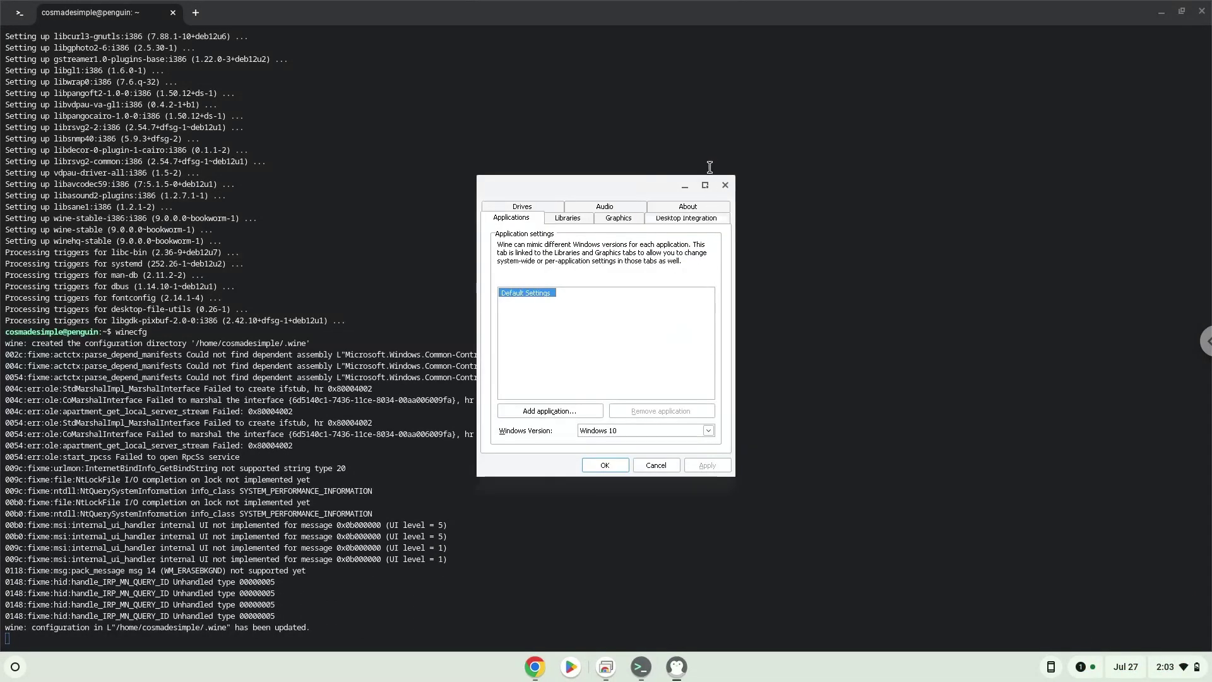
# Step: Close the Wine configuration window, returning Terminal to a fresh prompt
pyautogui.click(724, 186)
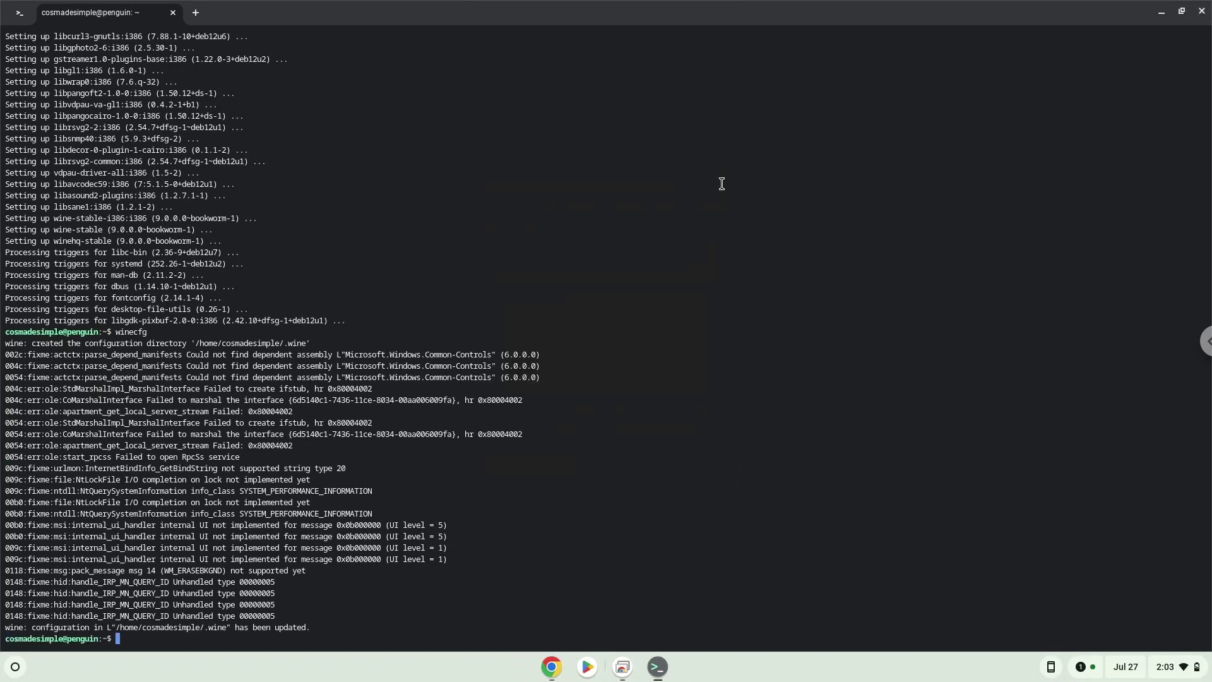